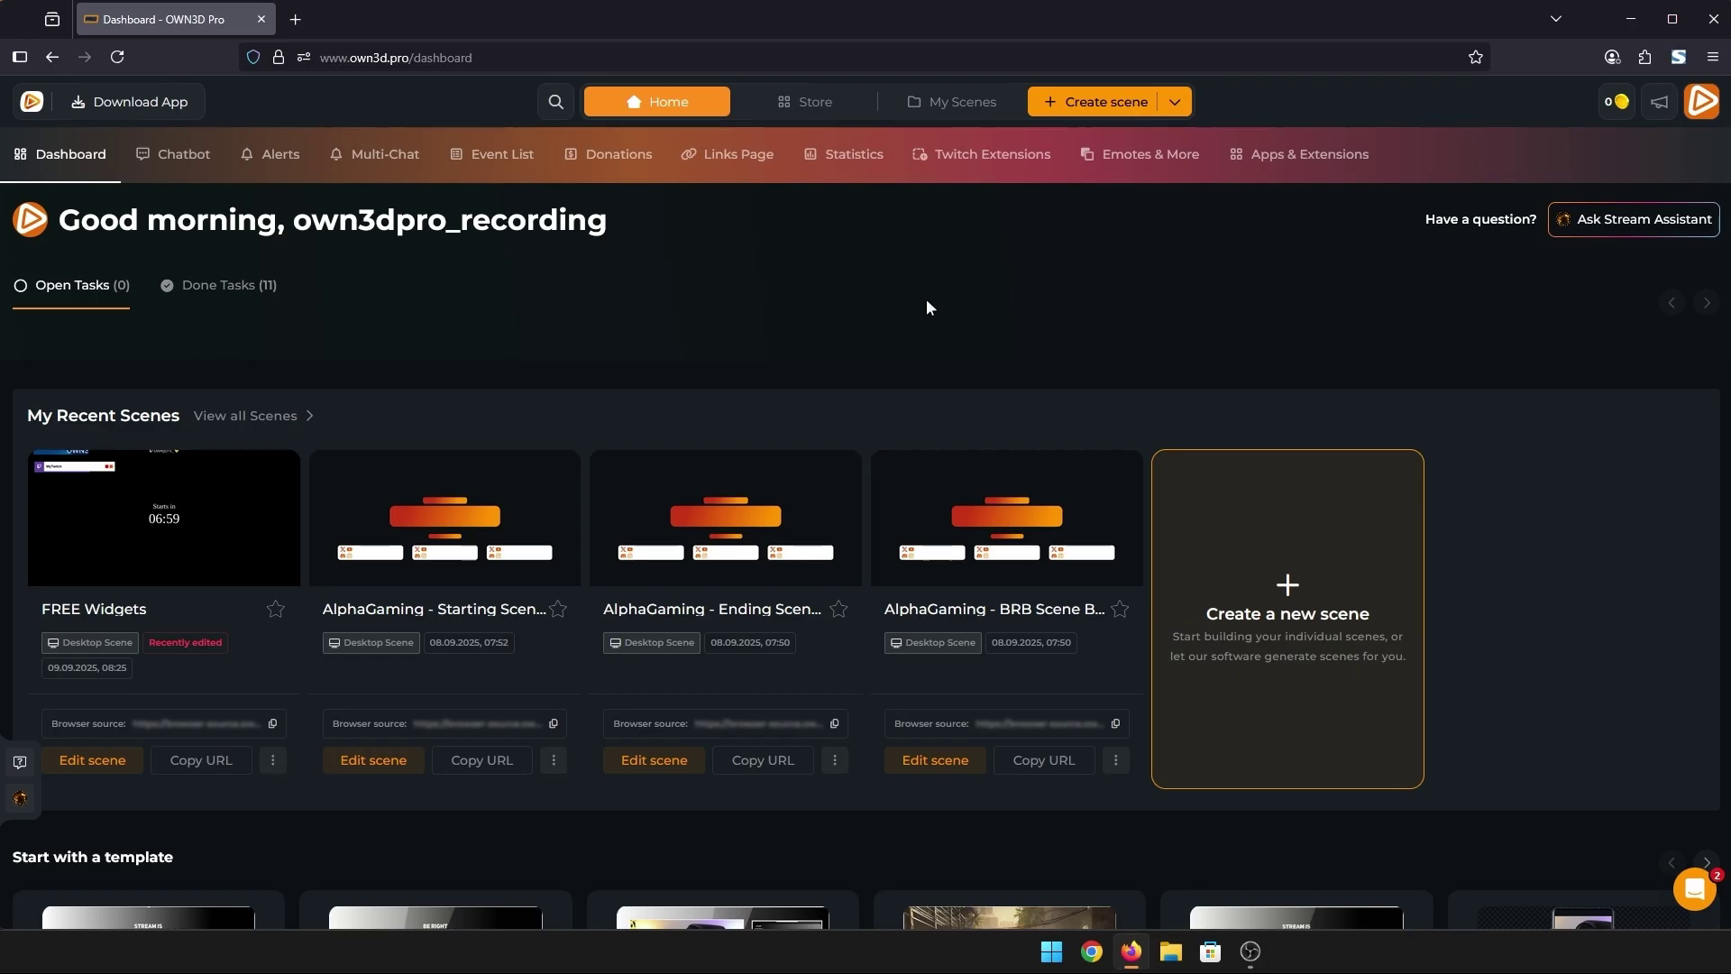
Open the Multi-Chat page from the OWN3D Pro dashboard navigation bar.
{"action": "left_click", "coordinate": [379, 155]}
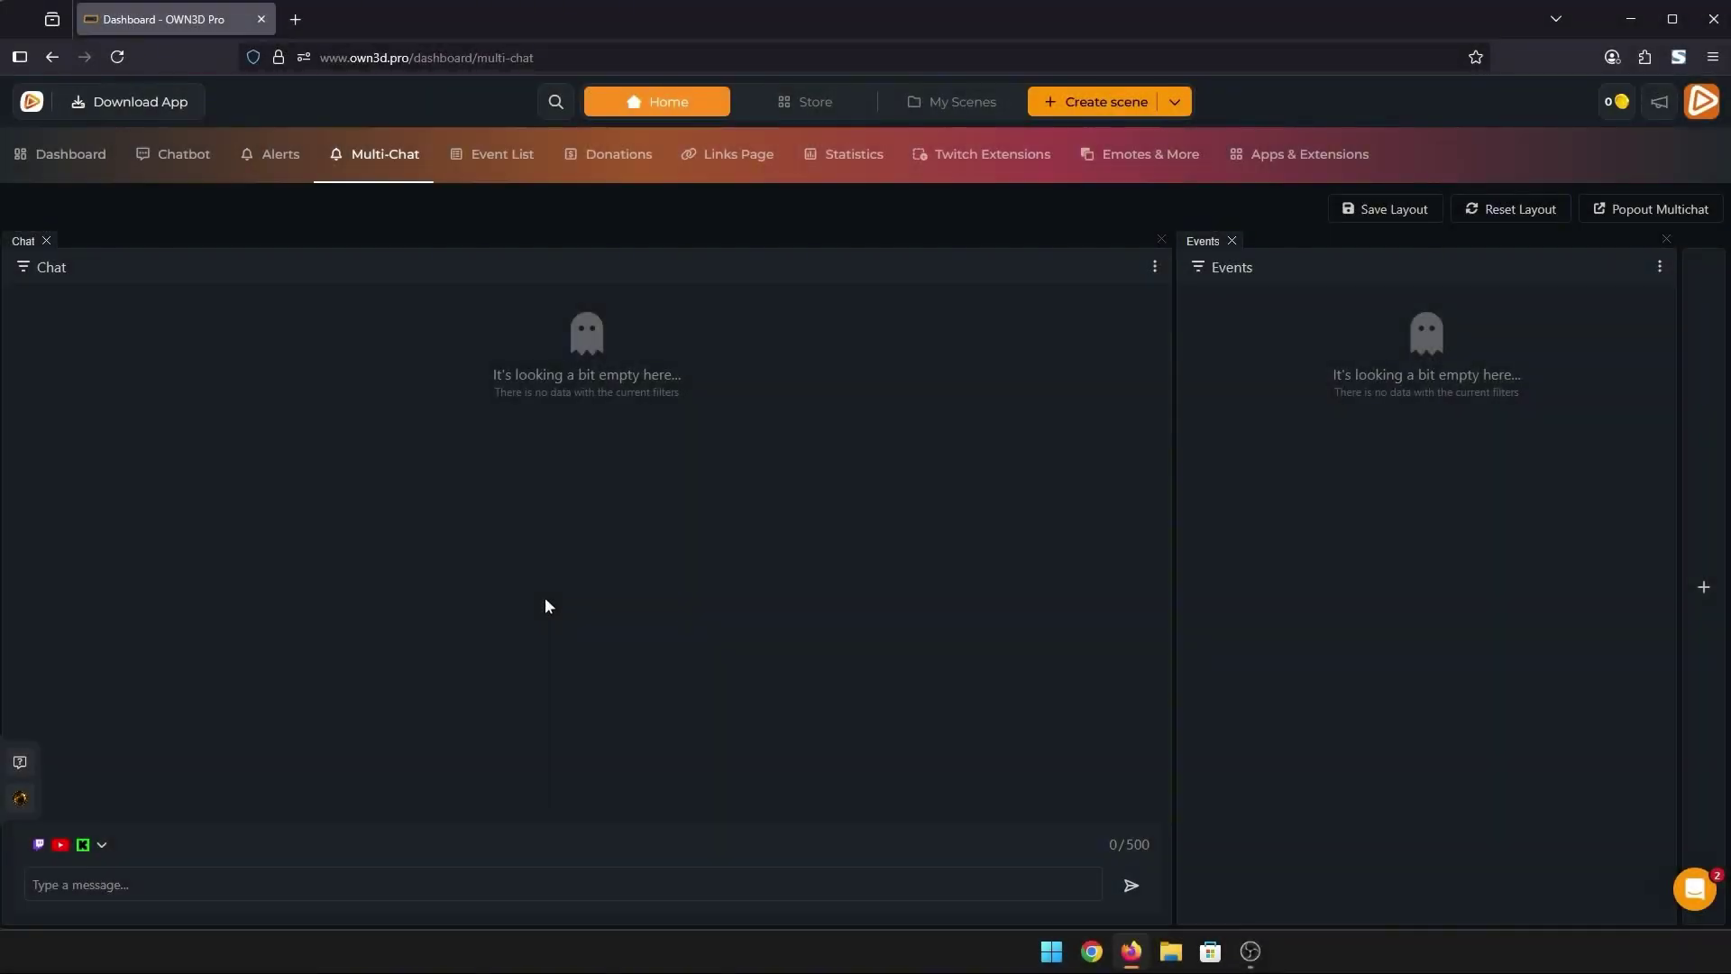
Uncheck YouTube and Kick in the Chat dock, then send a 'test' chat message.
{"action": "left_click", "coordinate": [101, 844]}
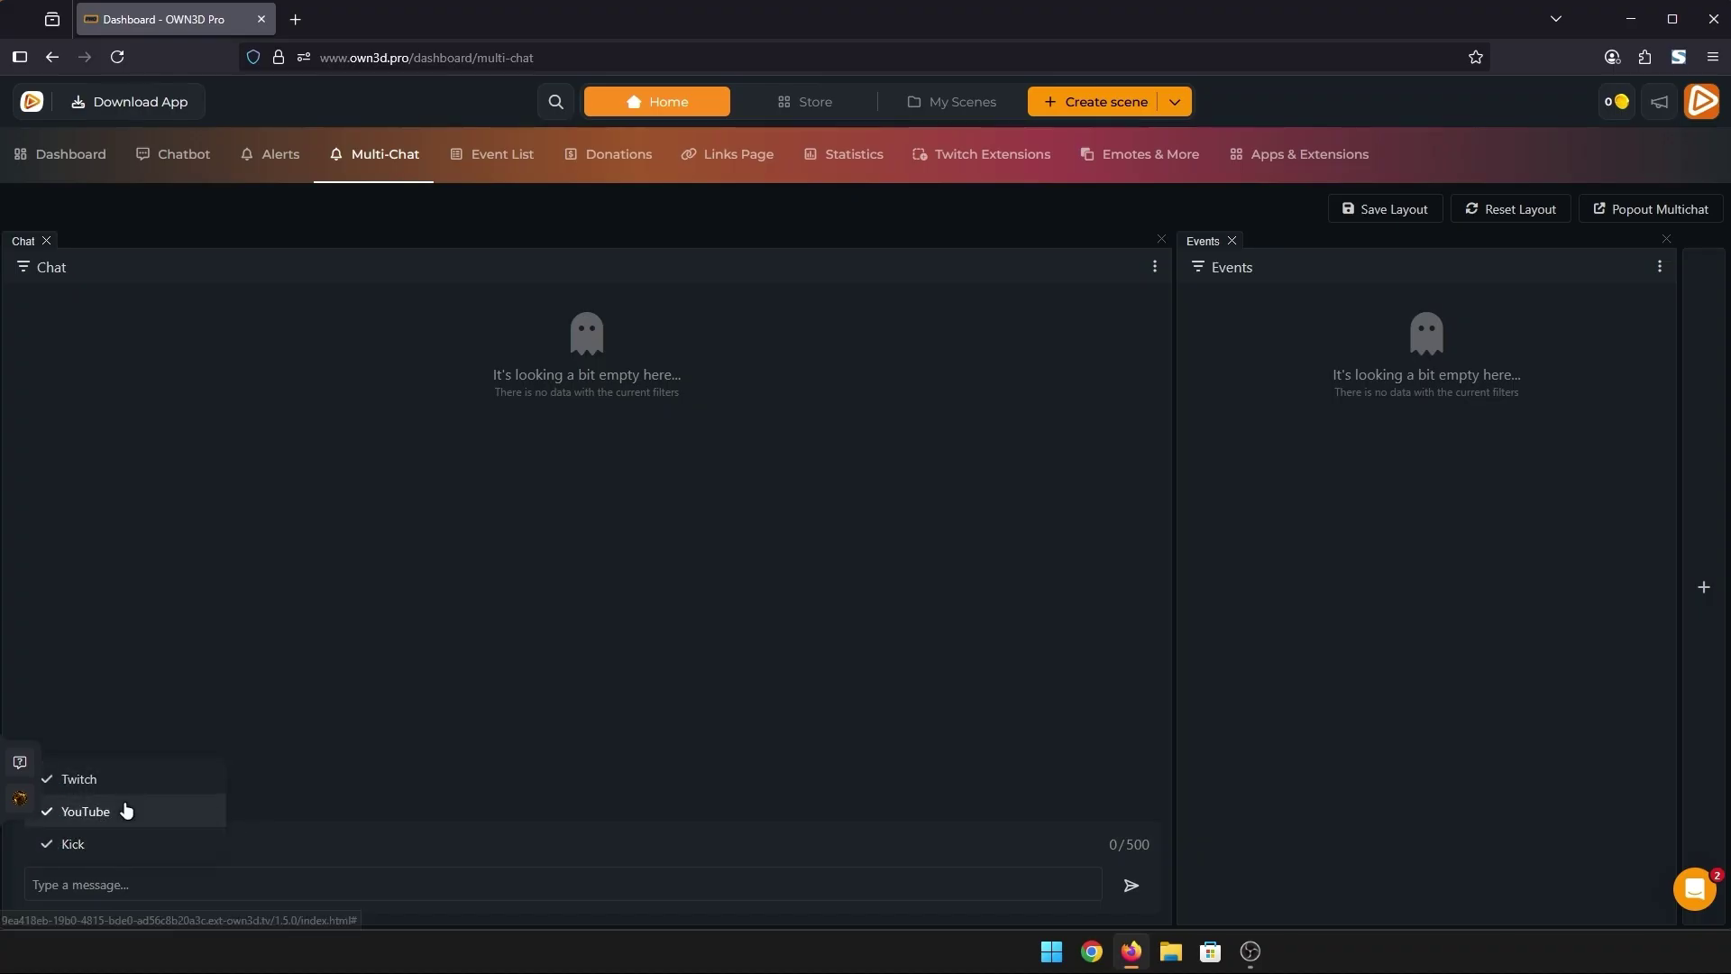
{"action": "left_click", "coordinate": [114, 812]}
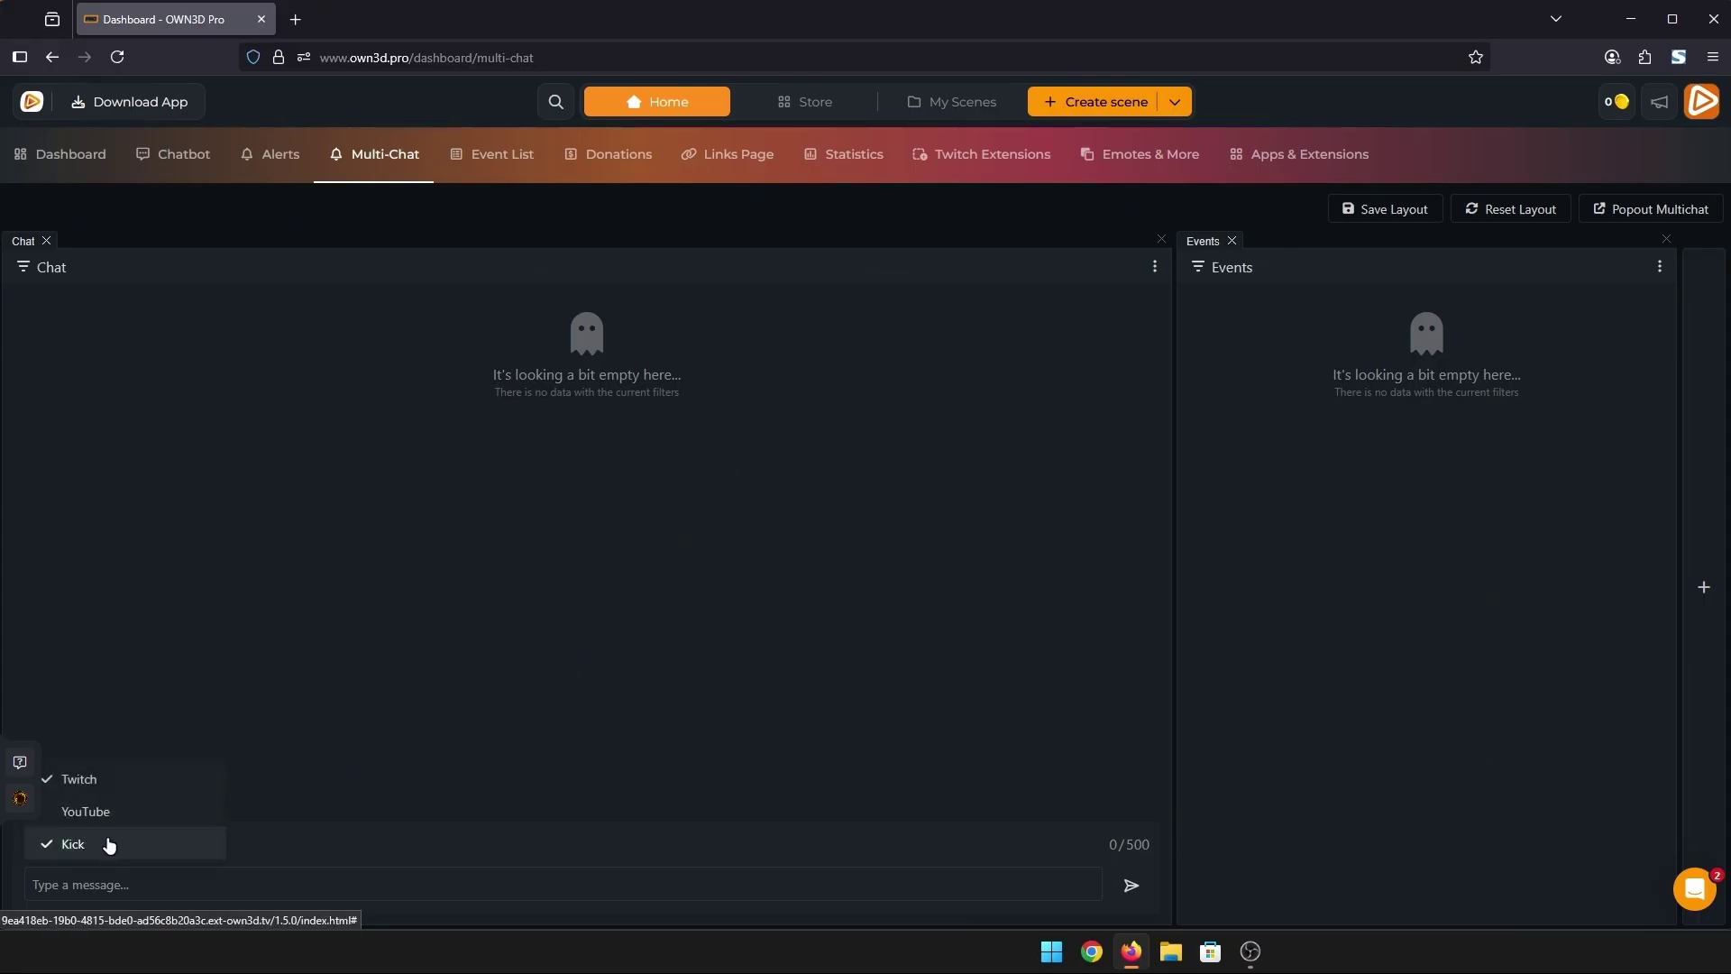
{"action": "left_click", "coordinate": [81, 847]}
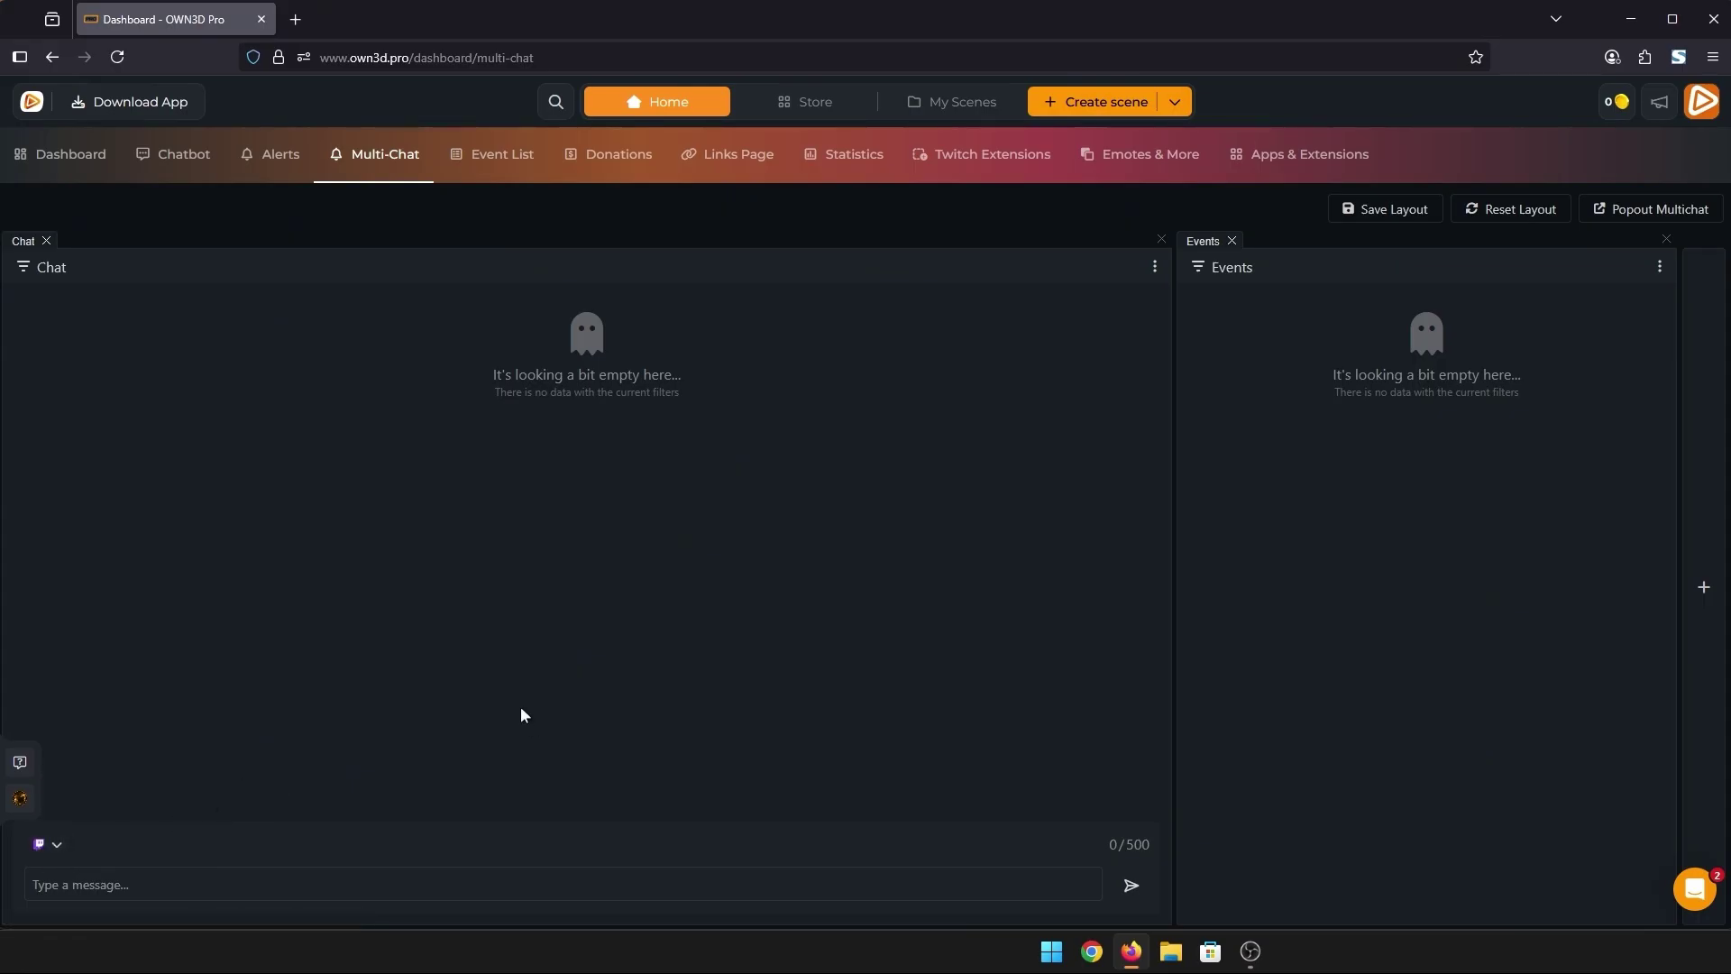
{"action": "left_click", "coordinate": [193, 882]}
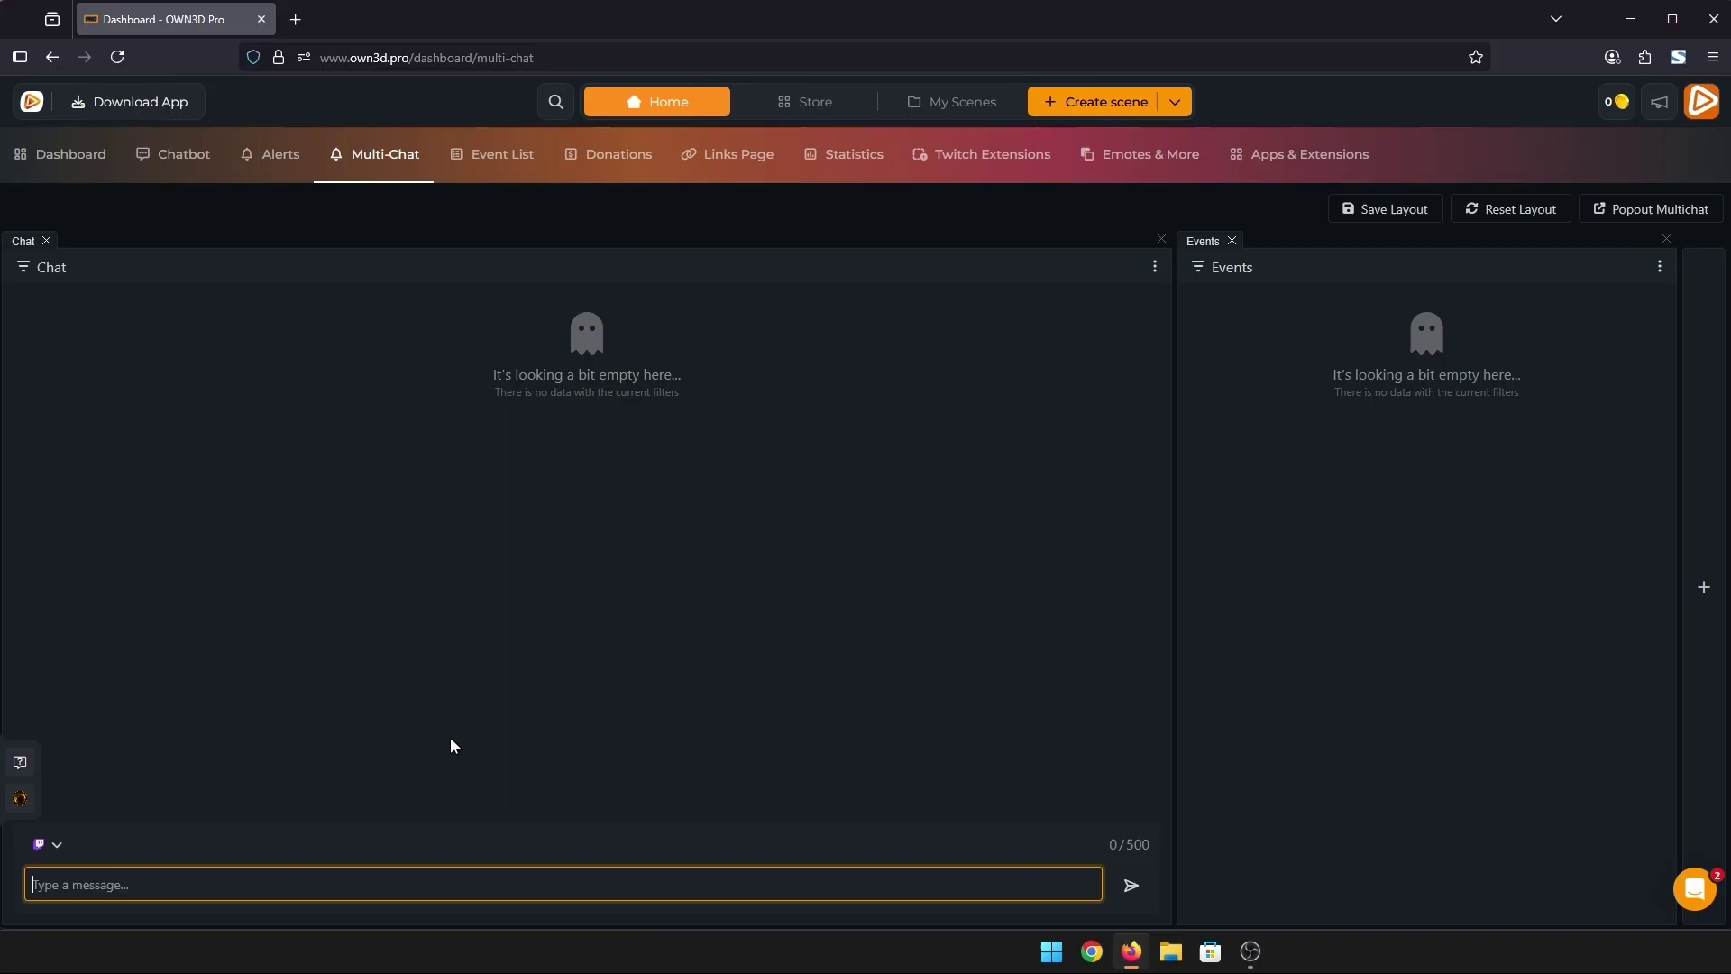
{"action": "type", "text": "test"}
{"action": "key", "text": "Return"}
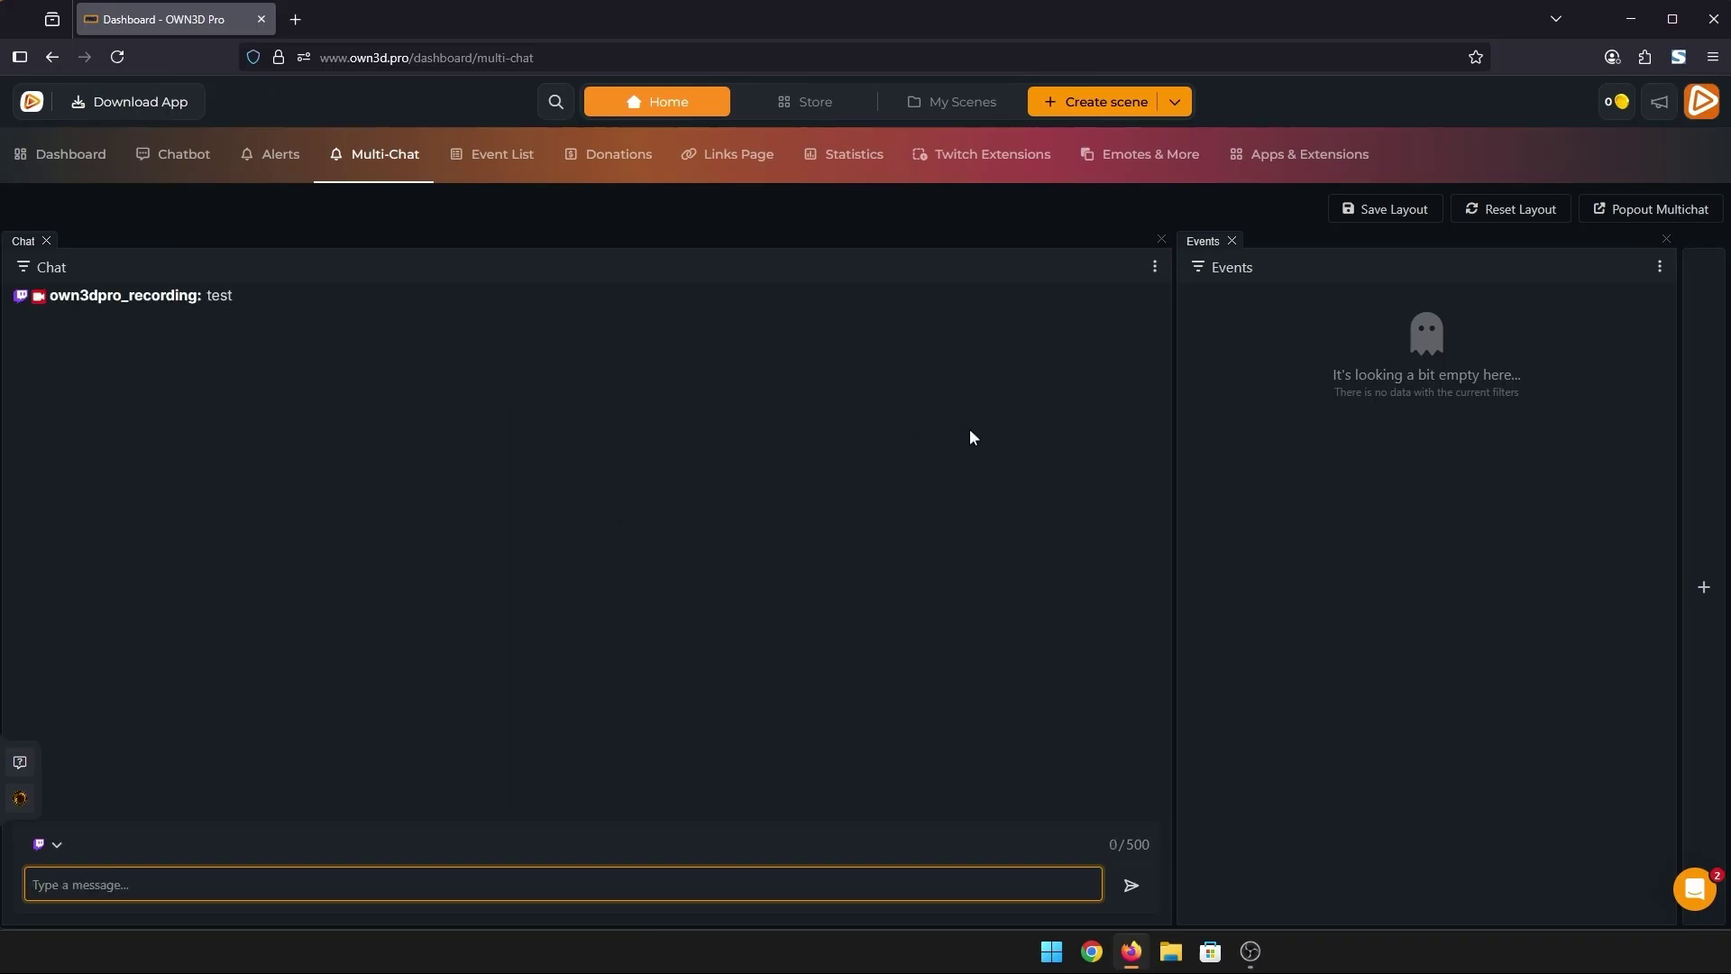
Narrow the Chat dock and re-dock Events on the right beside Chat.
{"action": "left_click_drag", "start_coordinate": [1173, 513], "coordinate": [723, 528]}
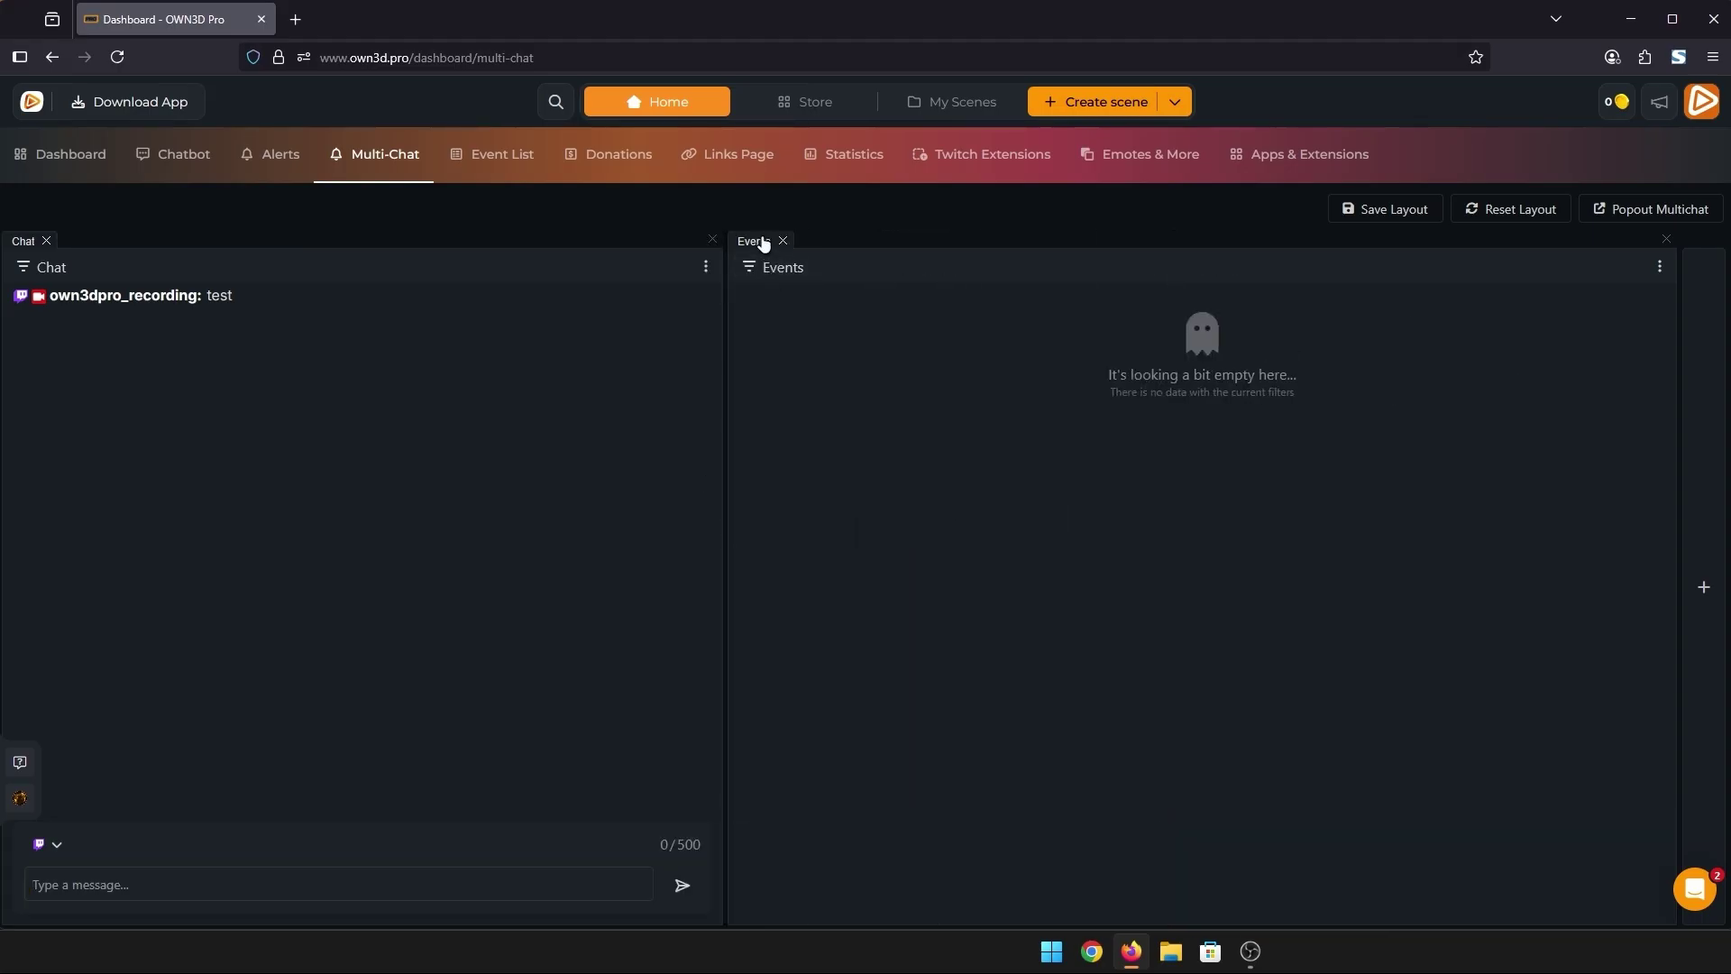
{"action": "mouse_move", "coordinate": [761, 241]}
{"action": "left_mouse_down"}
{"action": "mouse_move", "coordinate": [460, 701]}
{"action": "mouse_move", "coordinate": [477, 696]}
{"action": "left_mouse_up"}
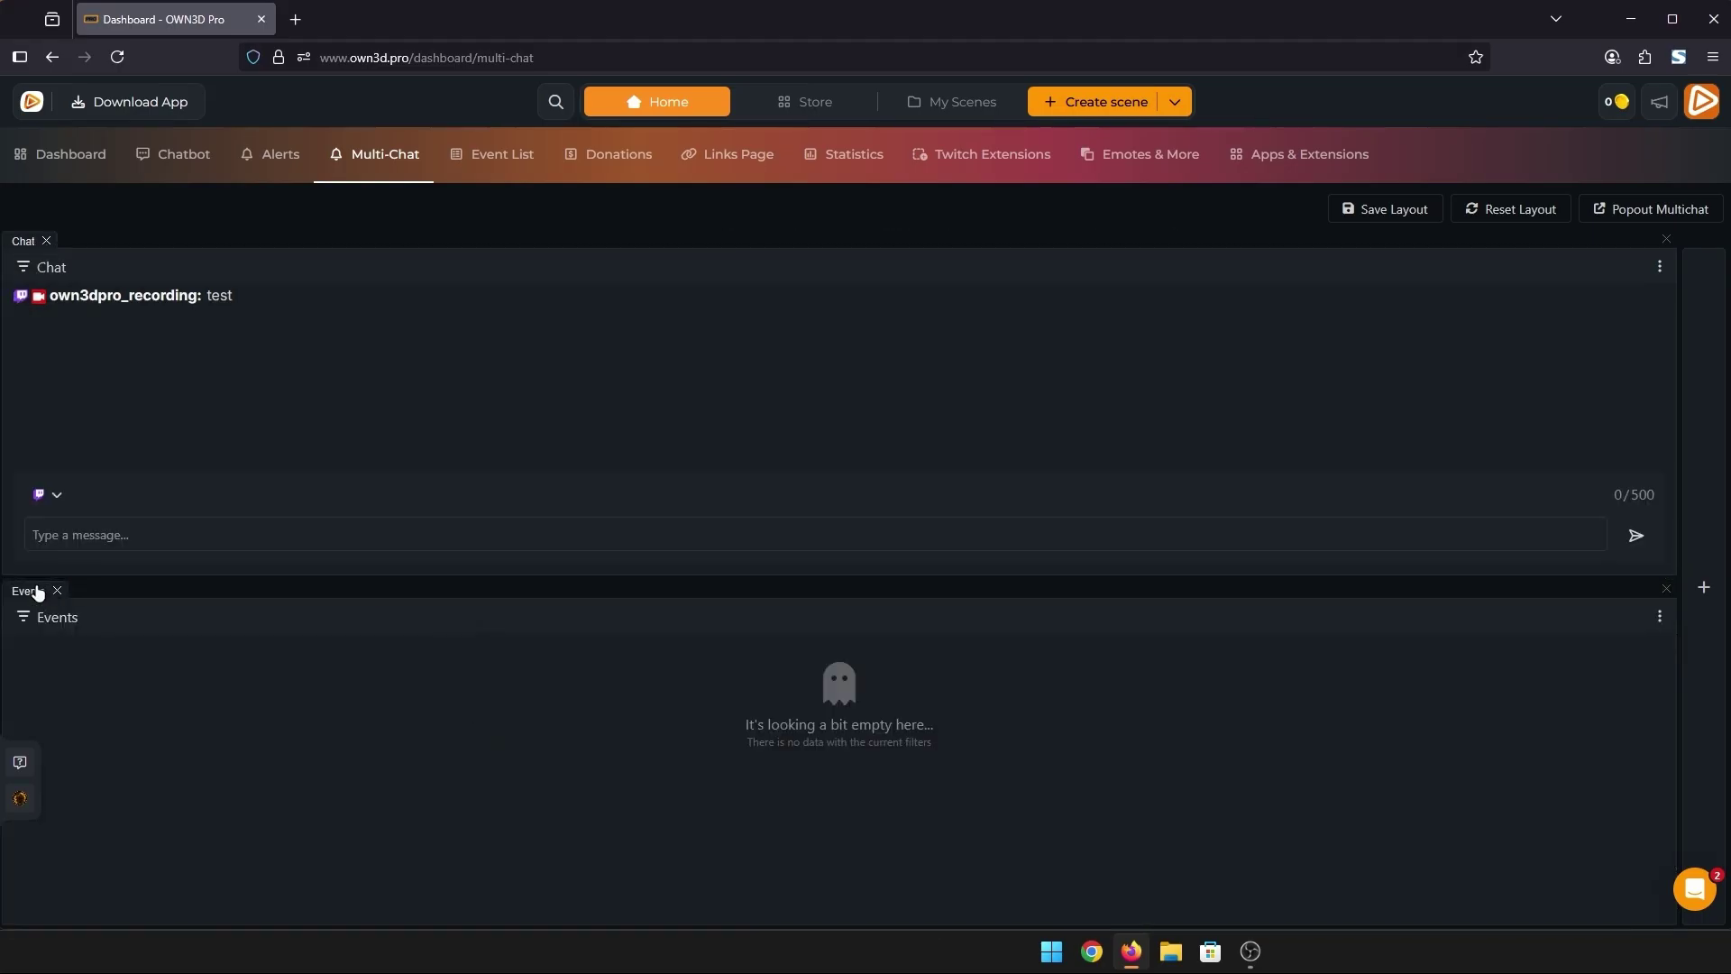
{"action": "left_click_drag", "start_coordinate": [29, 592], "coordinate": [1326, 524]}
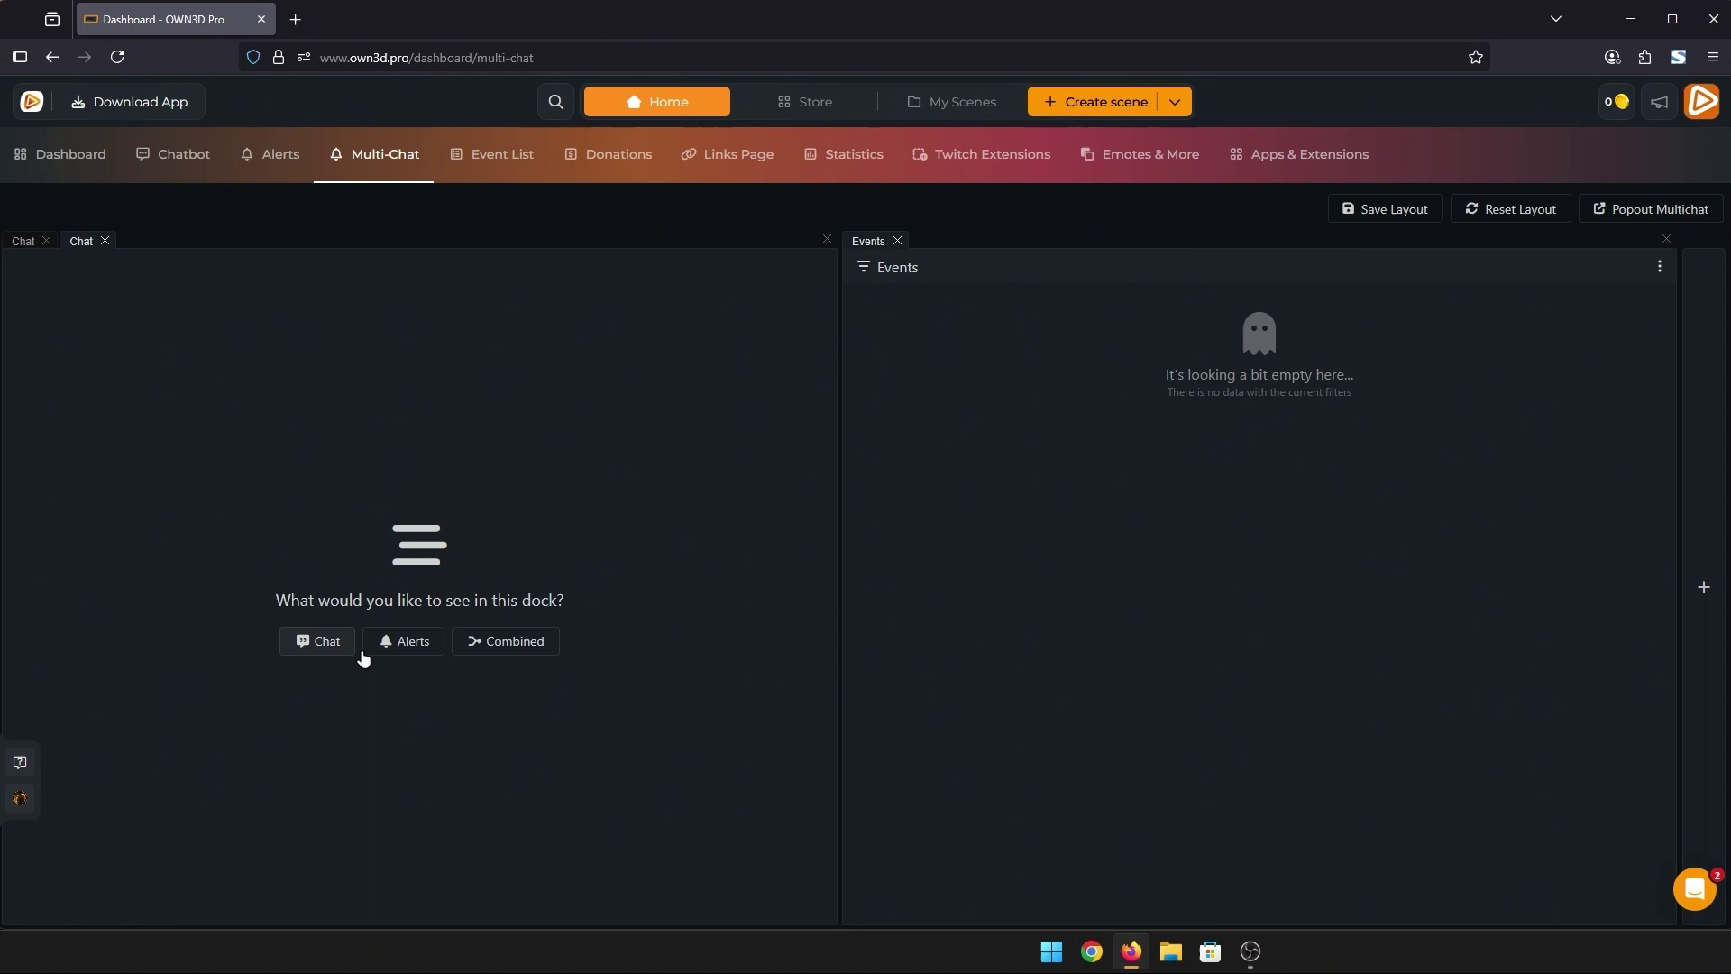
Make the new dock a Combined, YouTube-only chat in its own middle column.
{"action": "left_click", "coordinate": [512, 649]}
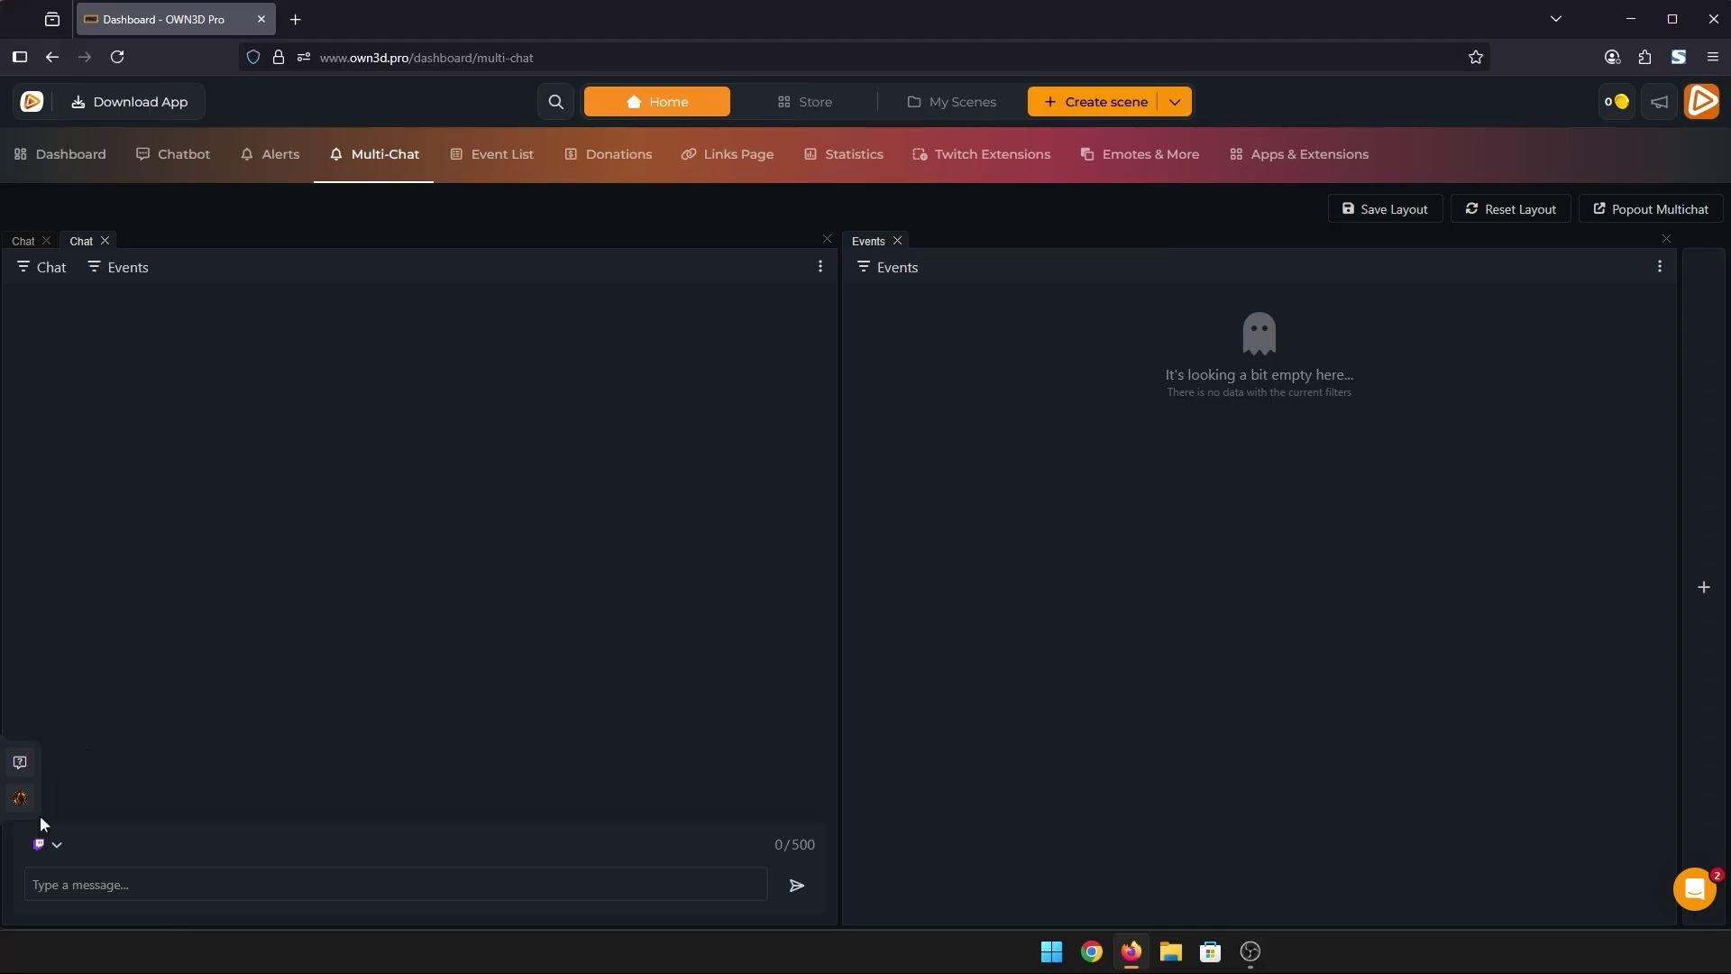
{"action": "left_click", "coordinate": [47, 844]}
{"action": "left_click", "coordinate": [74, 811]}
{"action": "left_click", "coordinate": [62, 844]}
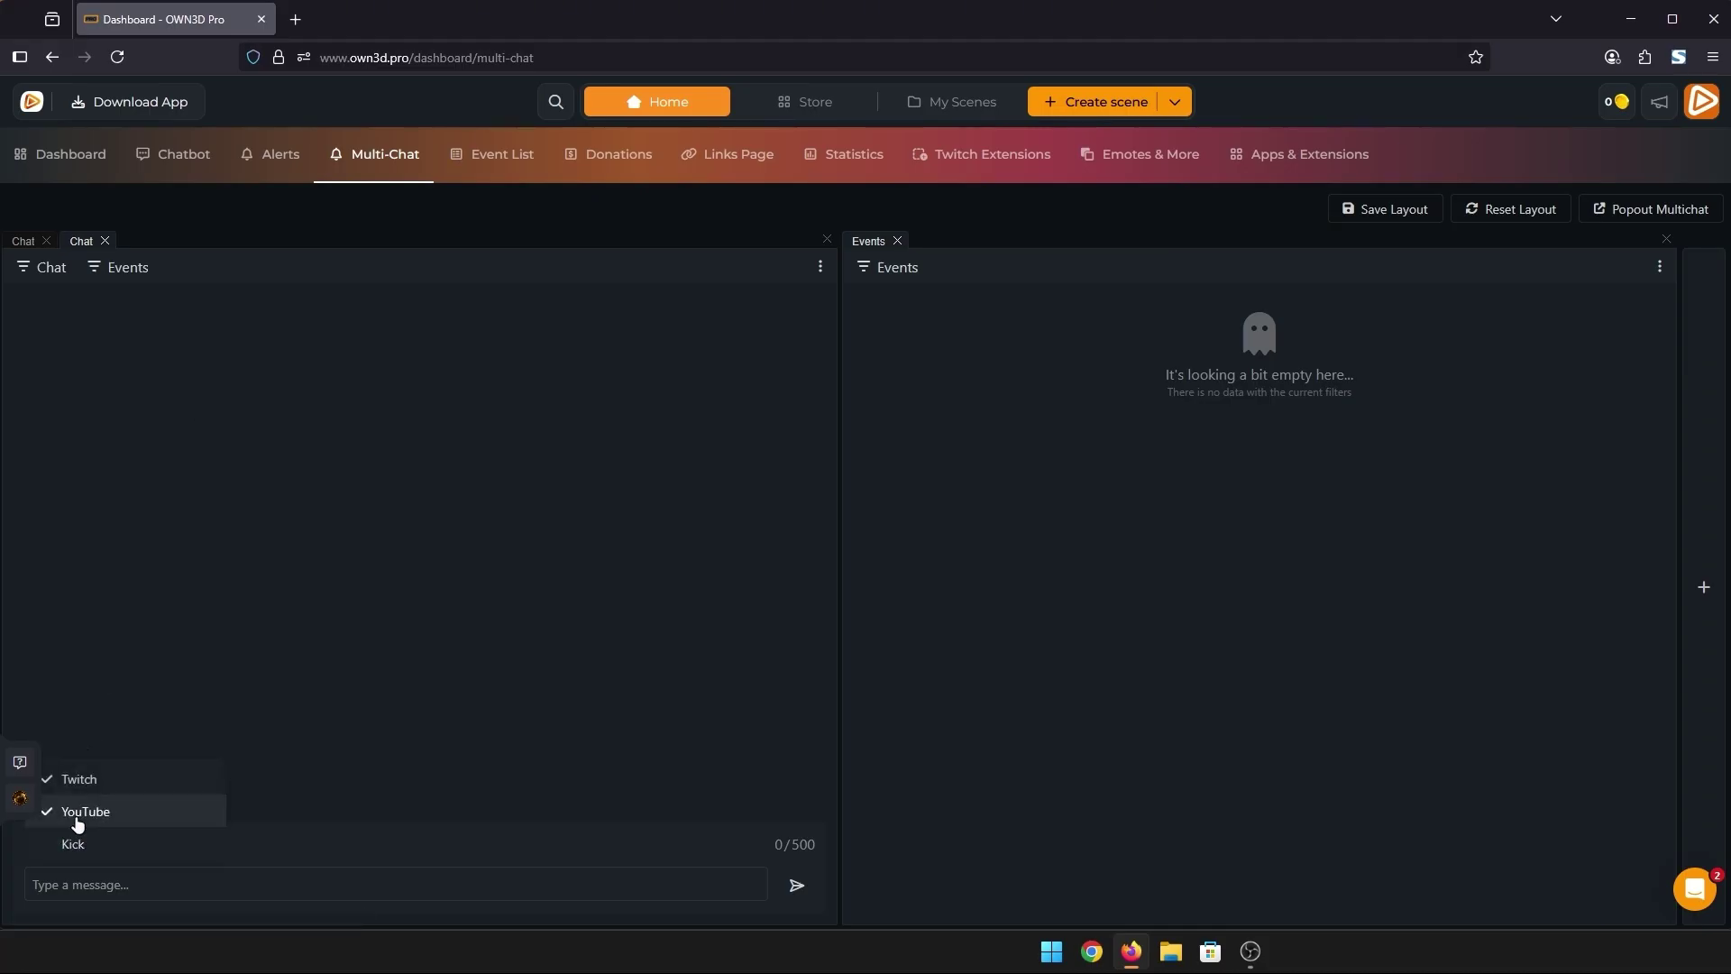
{"action": "left_click", "coordinate": [78, 780]}
{"action": "left_click_drag", "start_coordinate": [88, 251], "coordinate": [684, 419]}
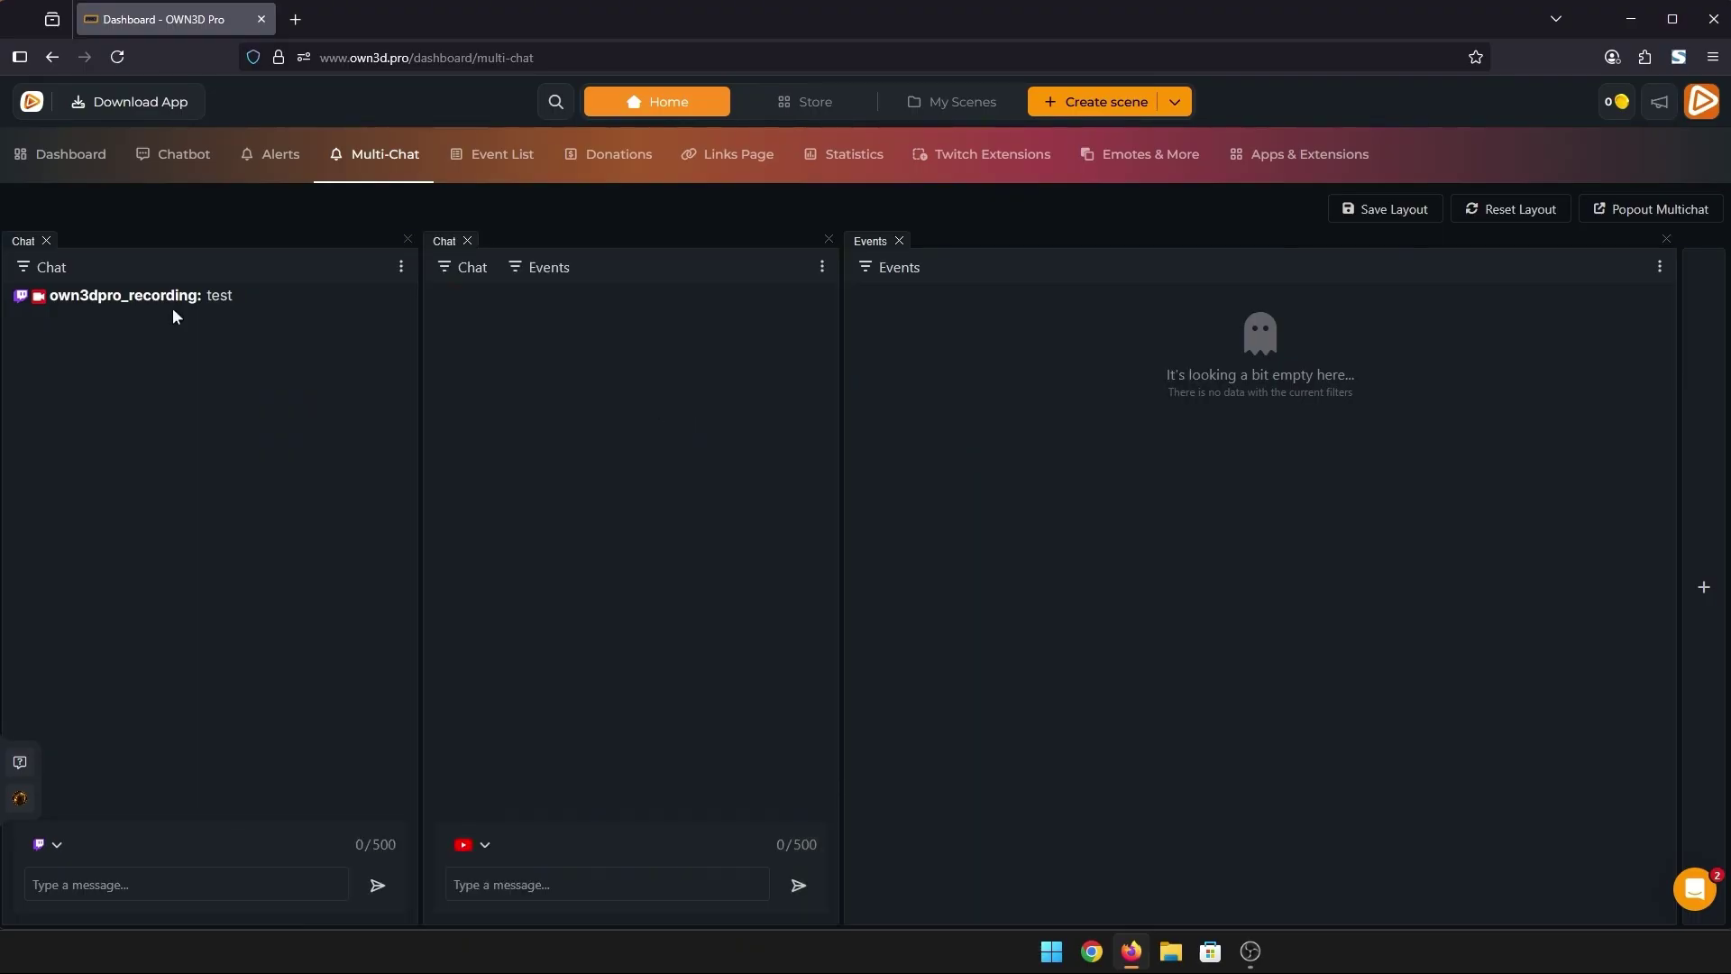
Rename the left dock TwitchChat and the middle dock YouTubeChat.
{"action": "left_click", "coordinate": [401, 267]}
{"action": "left_click", "coordinate": [307, 408]}
{"action": "left_click", "coordinate": [786, 577]}
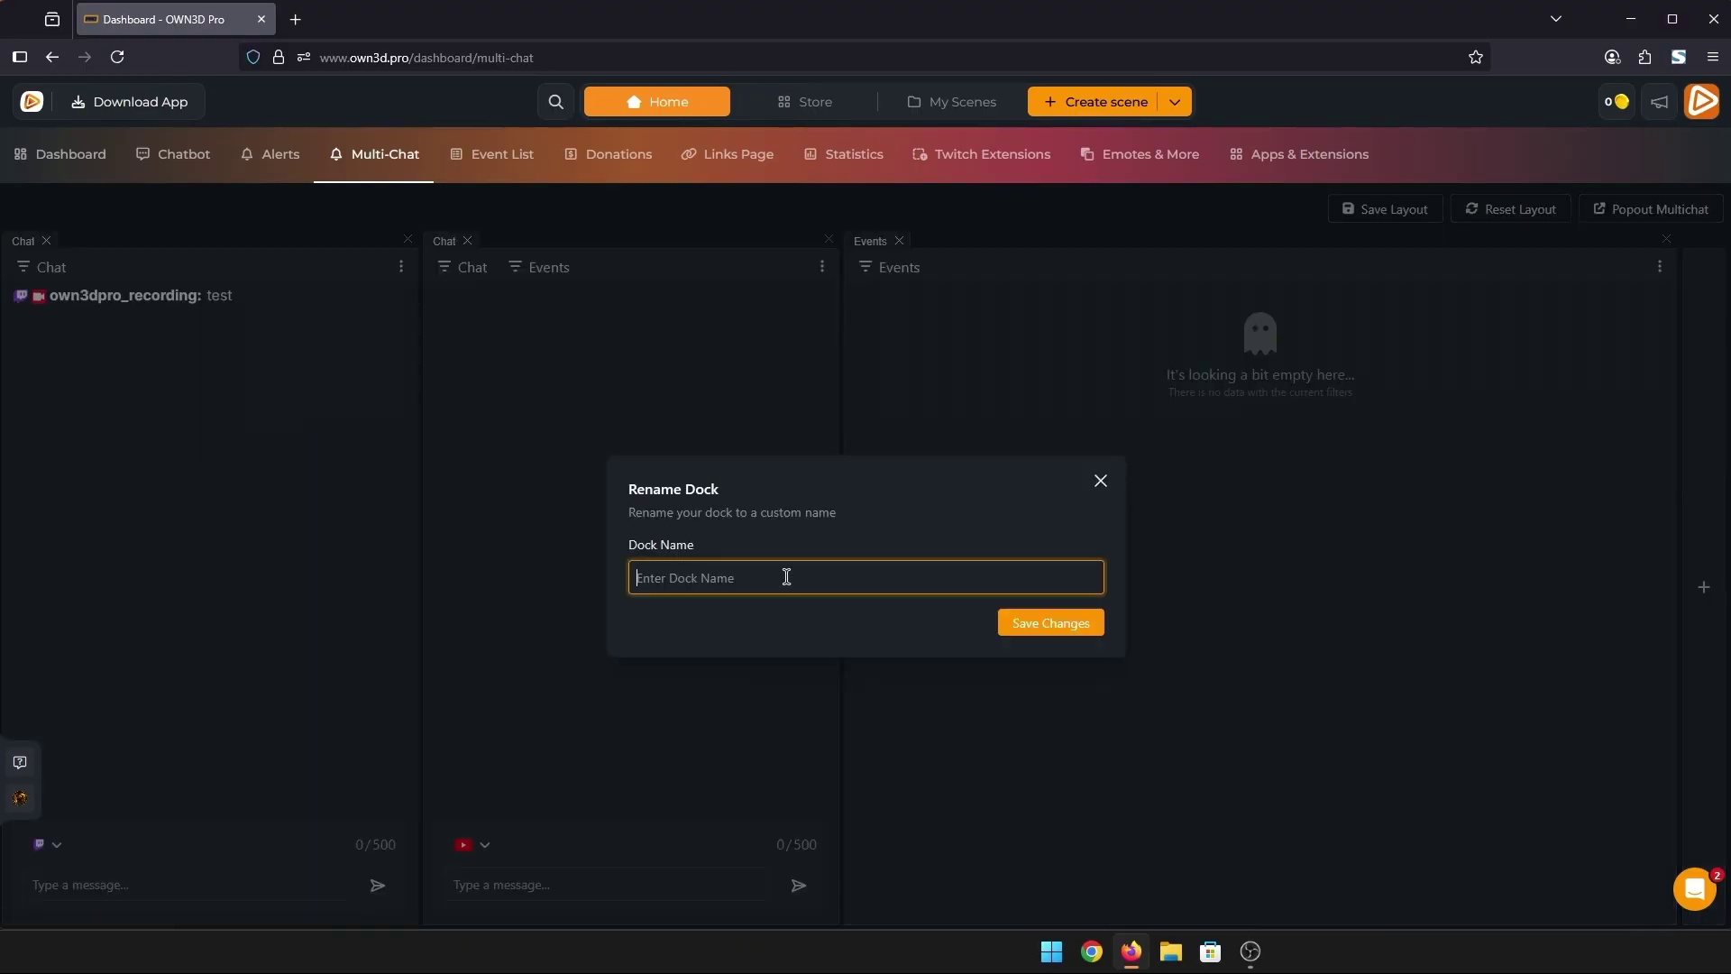
{"action": "type", "text": "TwitchChat"}
{"action": "left_click", "coordinate": [1029, 622]}
{"action": "left_click", "coordinate": [821, 266]}
{"action": "left_click", "coordinate": [716, 409]}
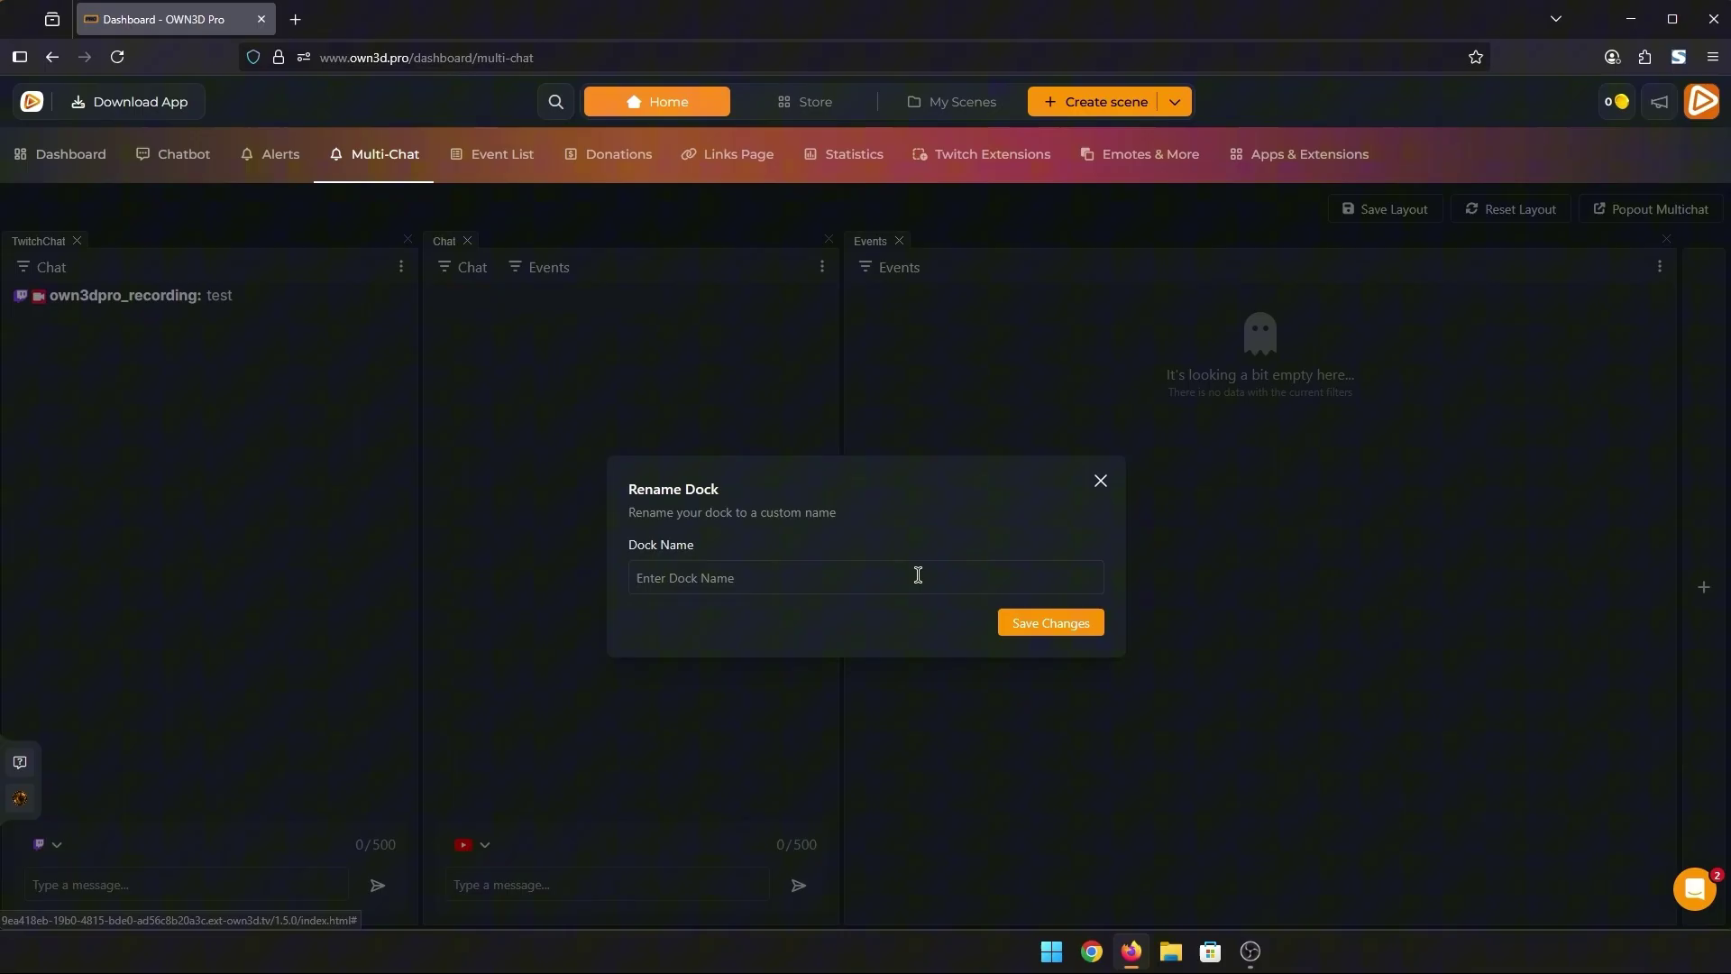
{"action": "left_click", "coordinate": [917, 575]}
{"action": "type", "text": "YouTubeChat"}
{"action": "left_click", "coordinate": [1031, 629]}
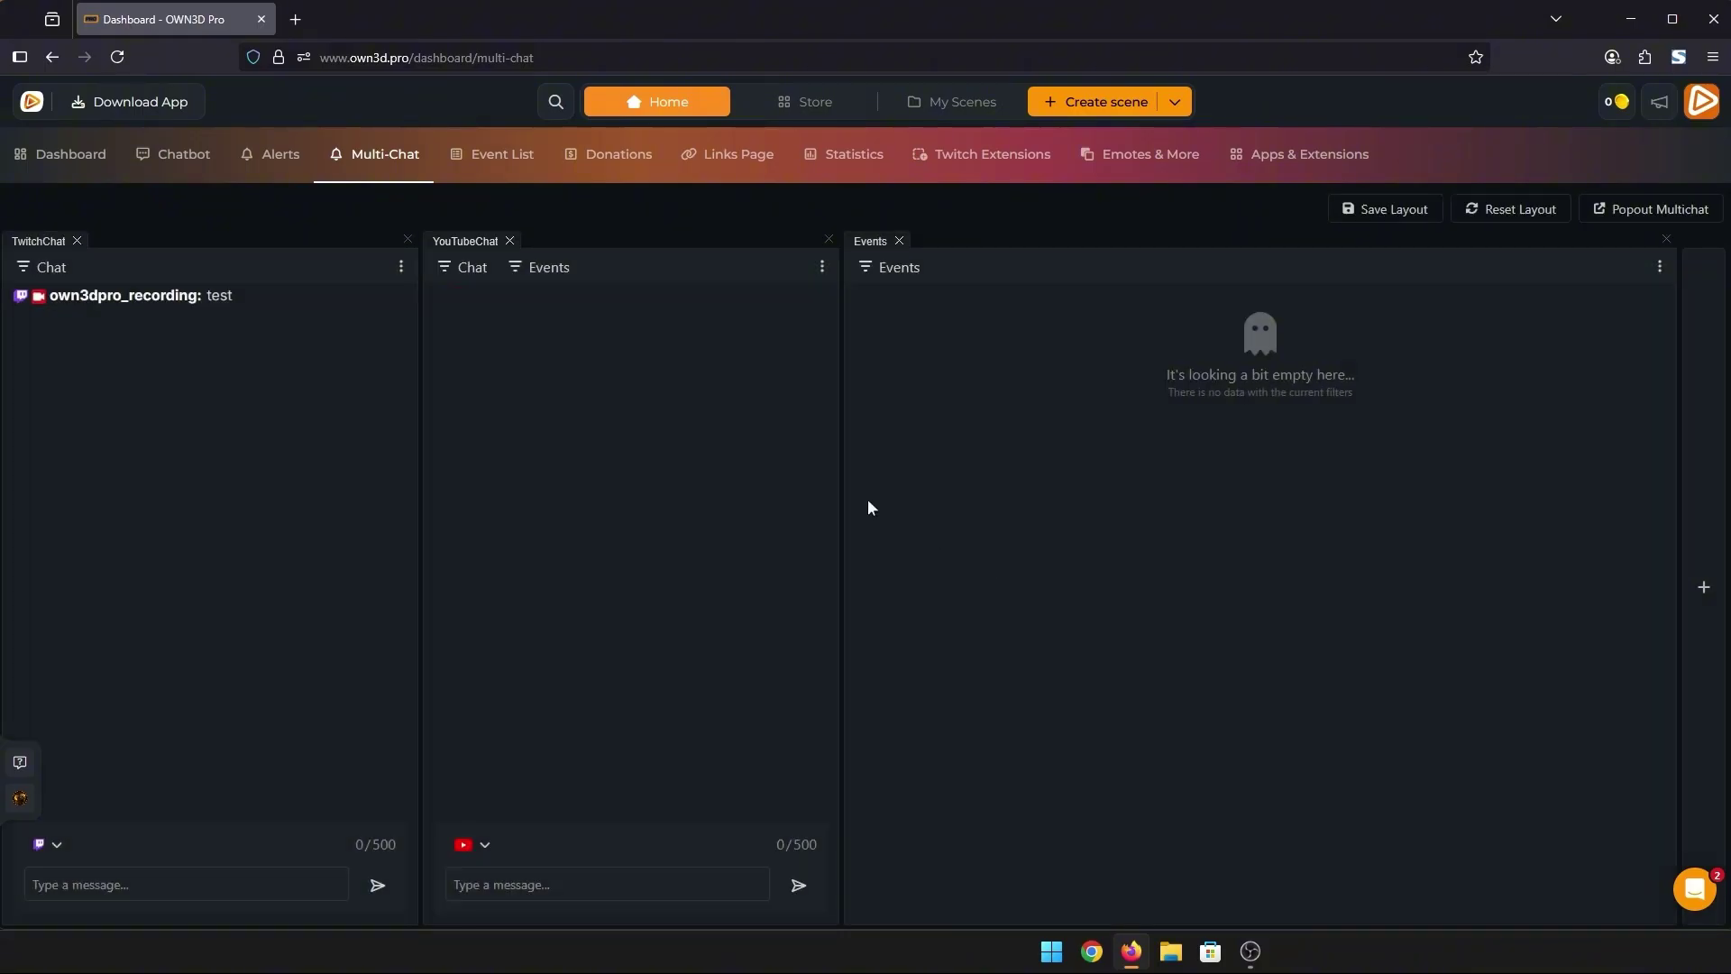
{"action": "left_click", "coordinate": [43, 267]}
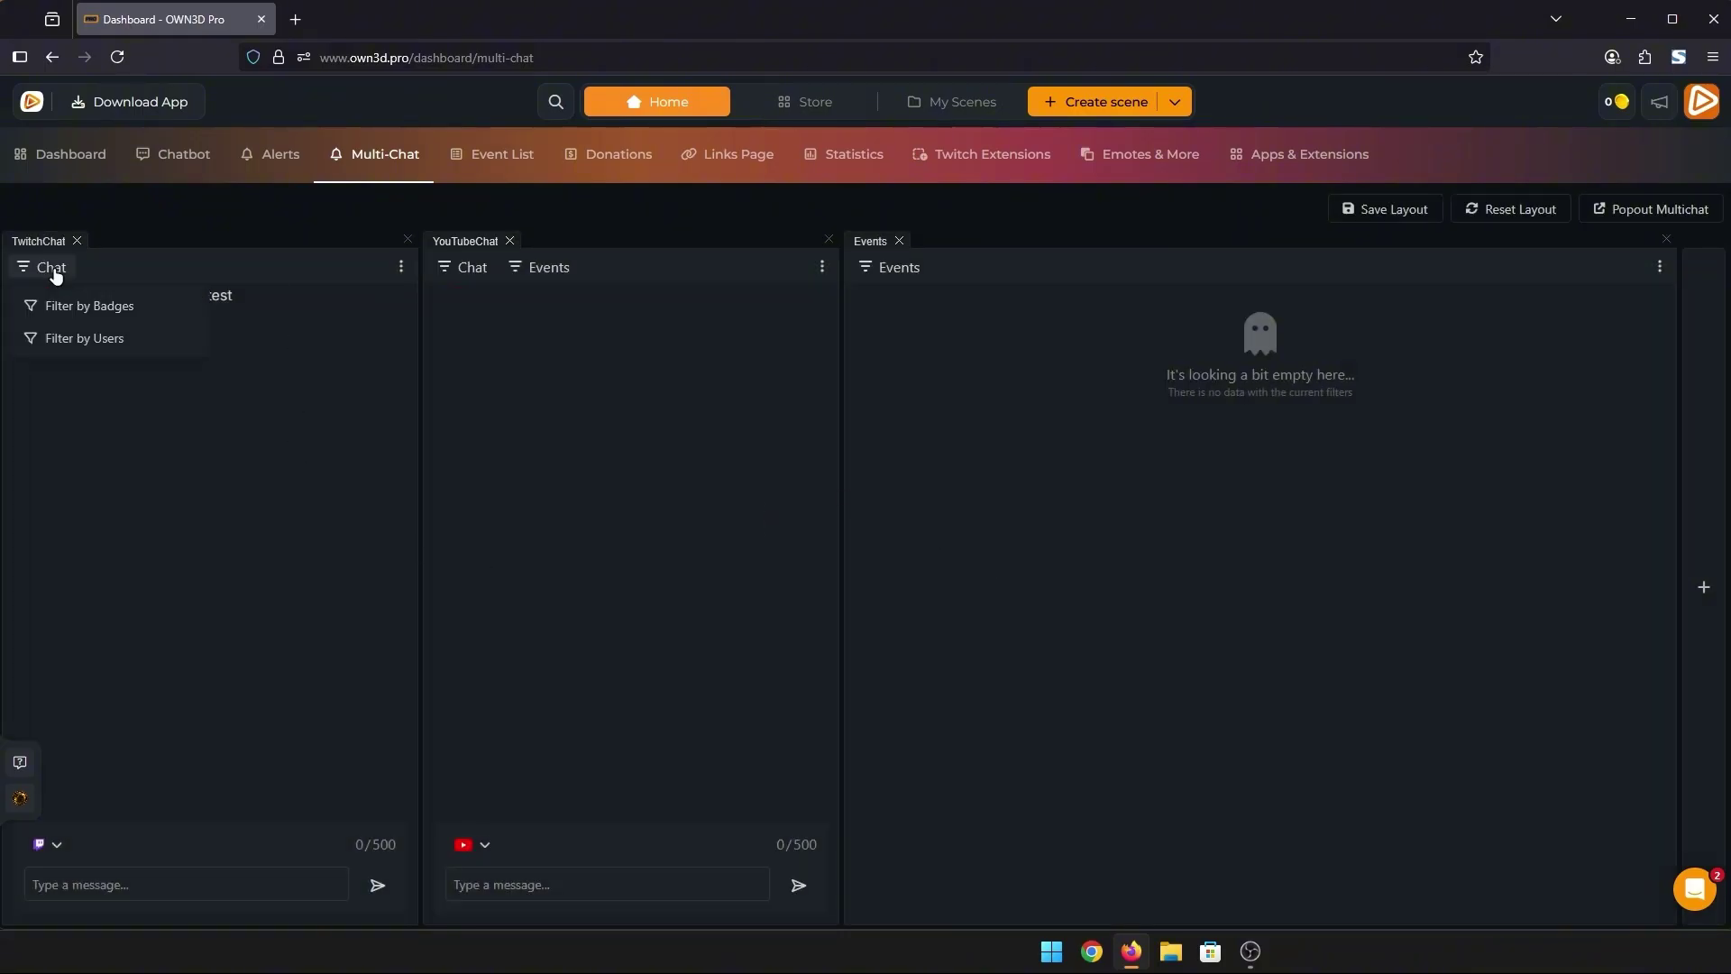
{"action": "left_click", "coordinate": [96, 338]}
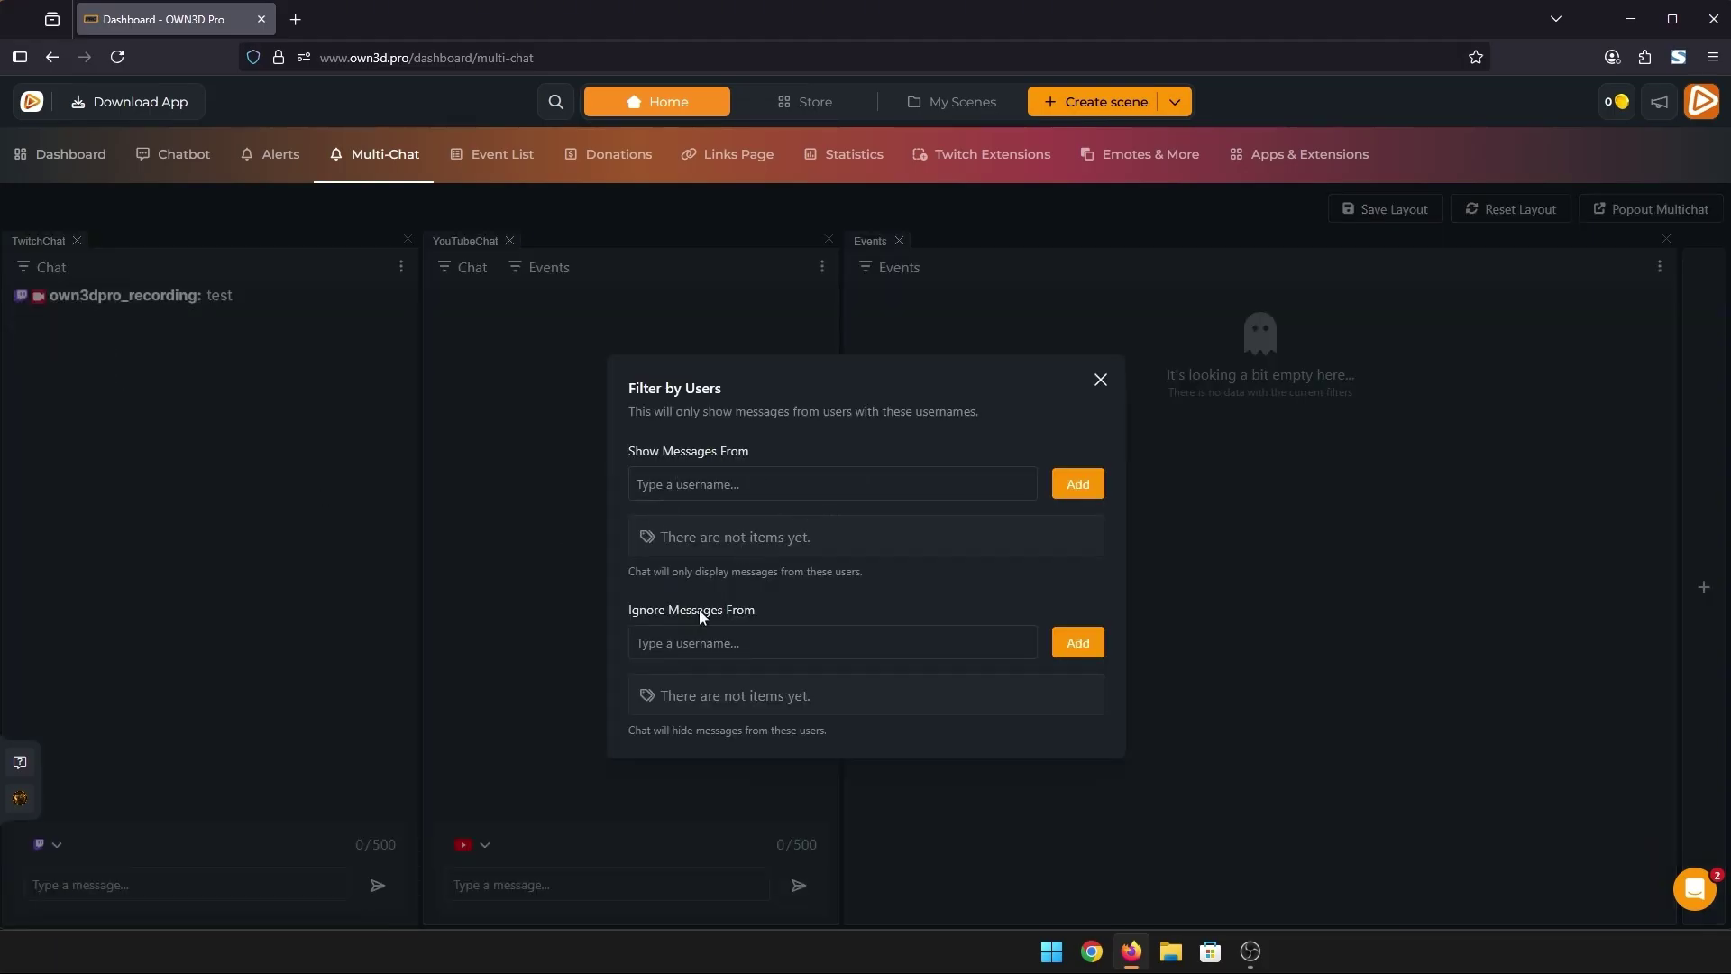
{"action": "left_click", "coordinate": [1101, 383]}
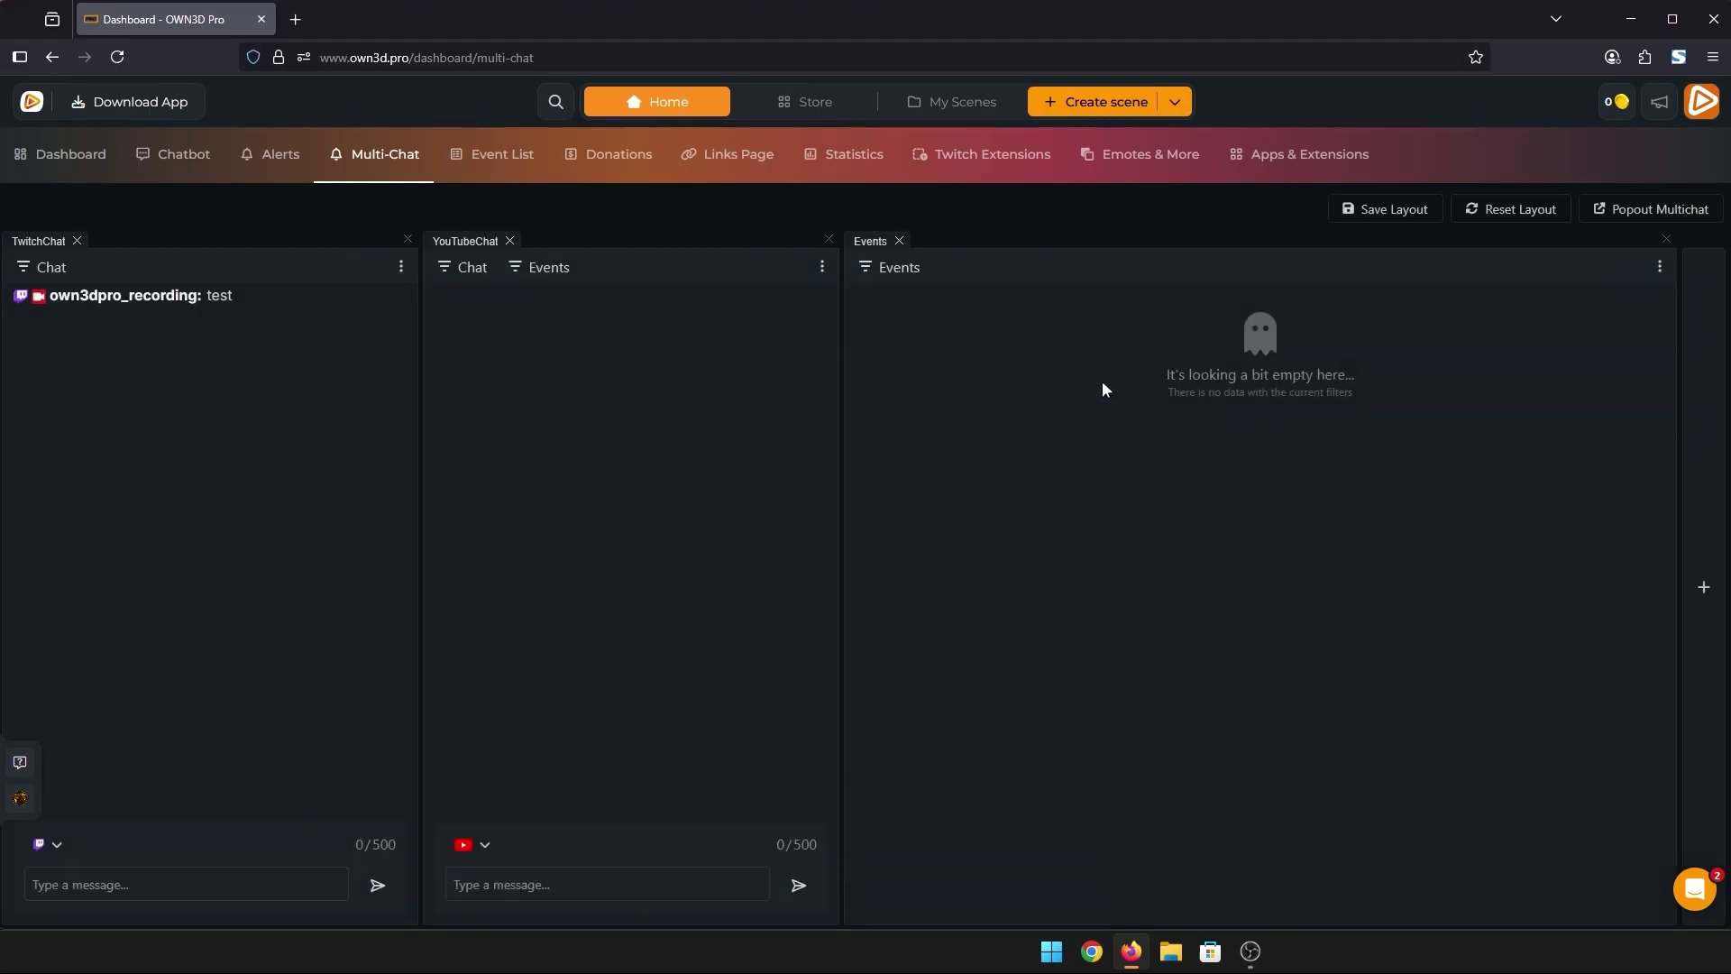
{"action": "left_click", "coordinate": [892, 267]}
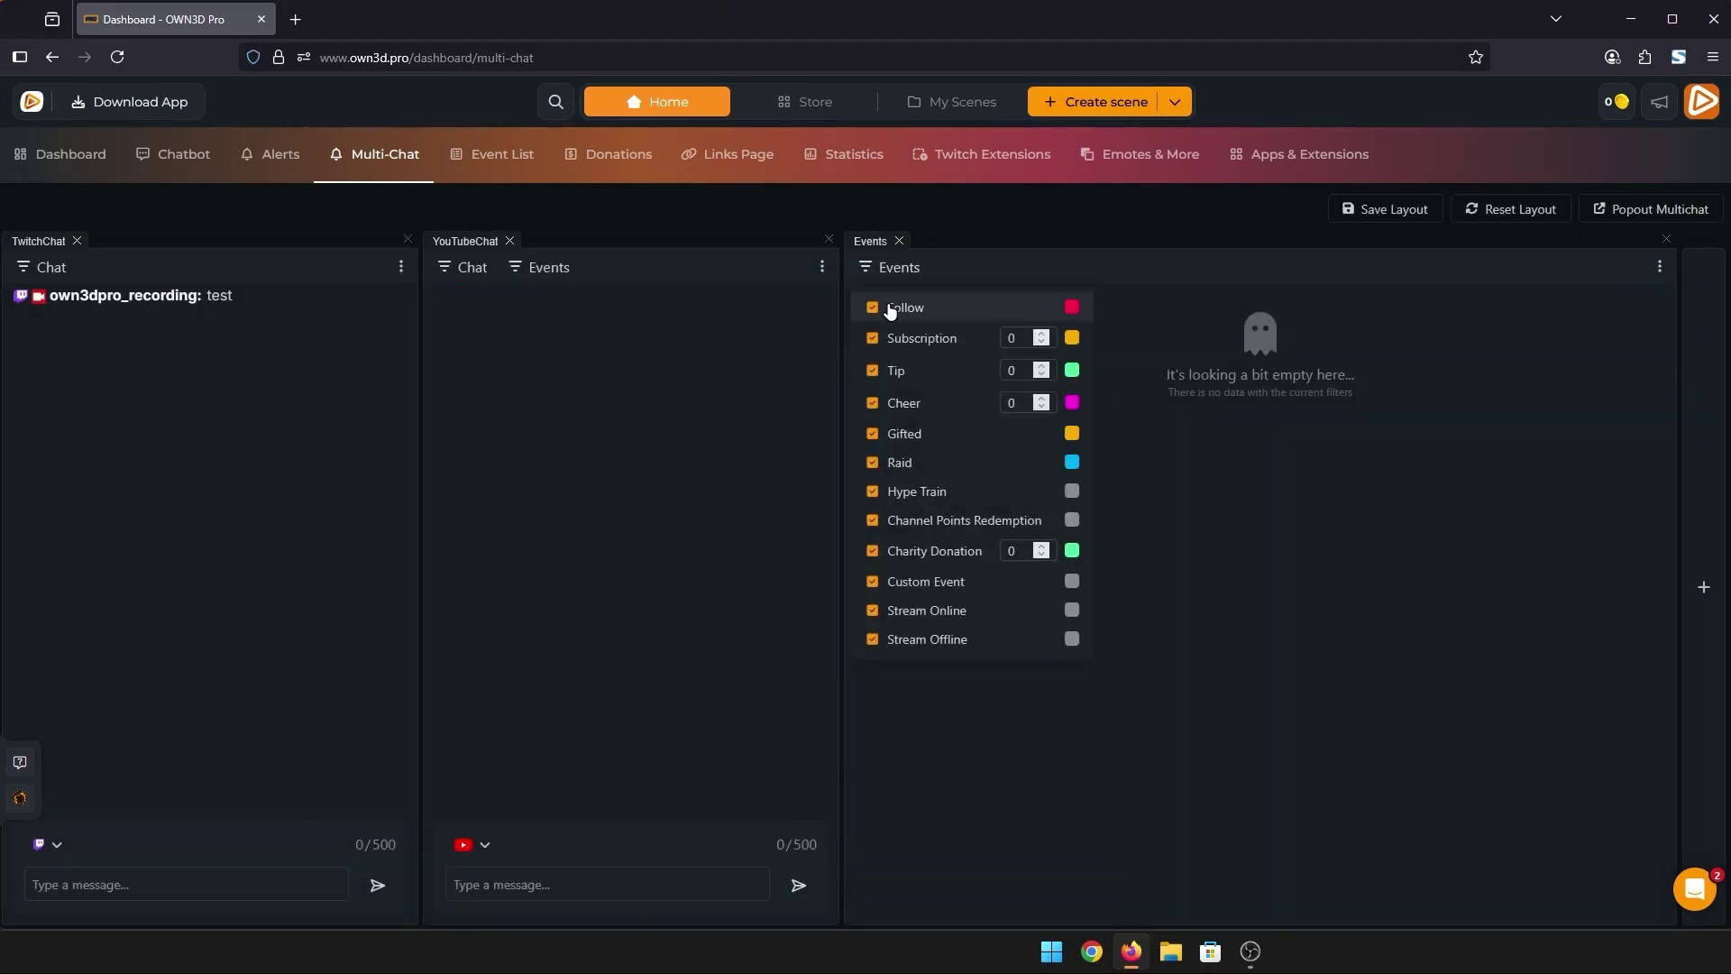
{"action": "left_click", "coordinate": [910, 309]}
{"action": "left_click", "coordinate": [922, 313]}
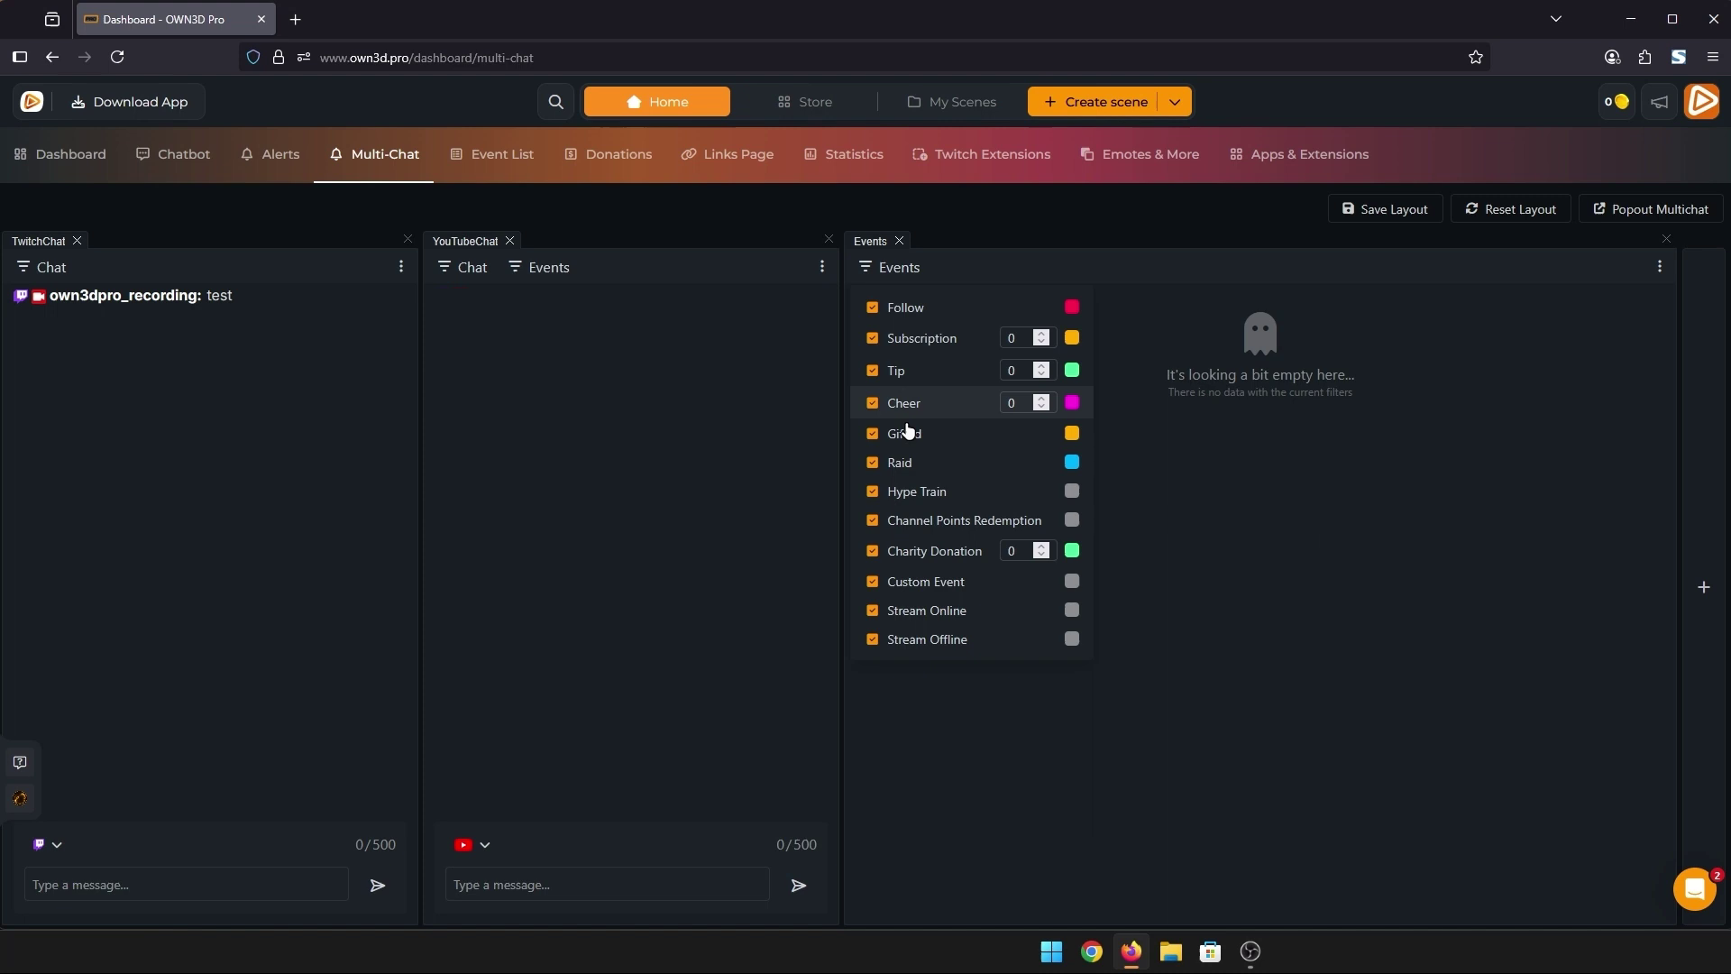
{"action": "left_click", "coordinate": [1228, 470]}
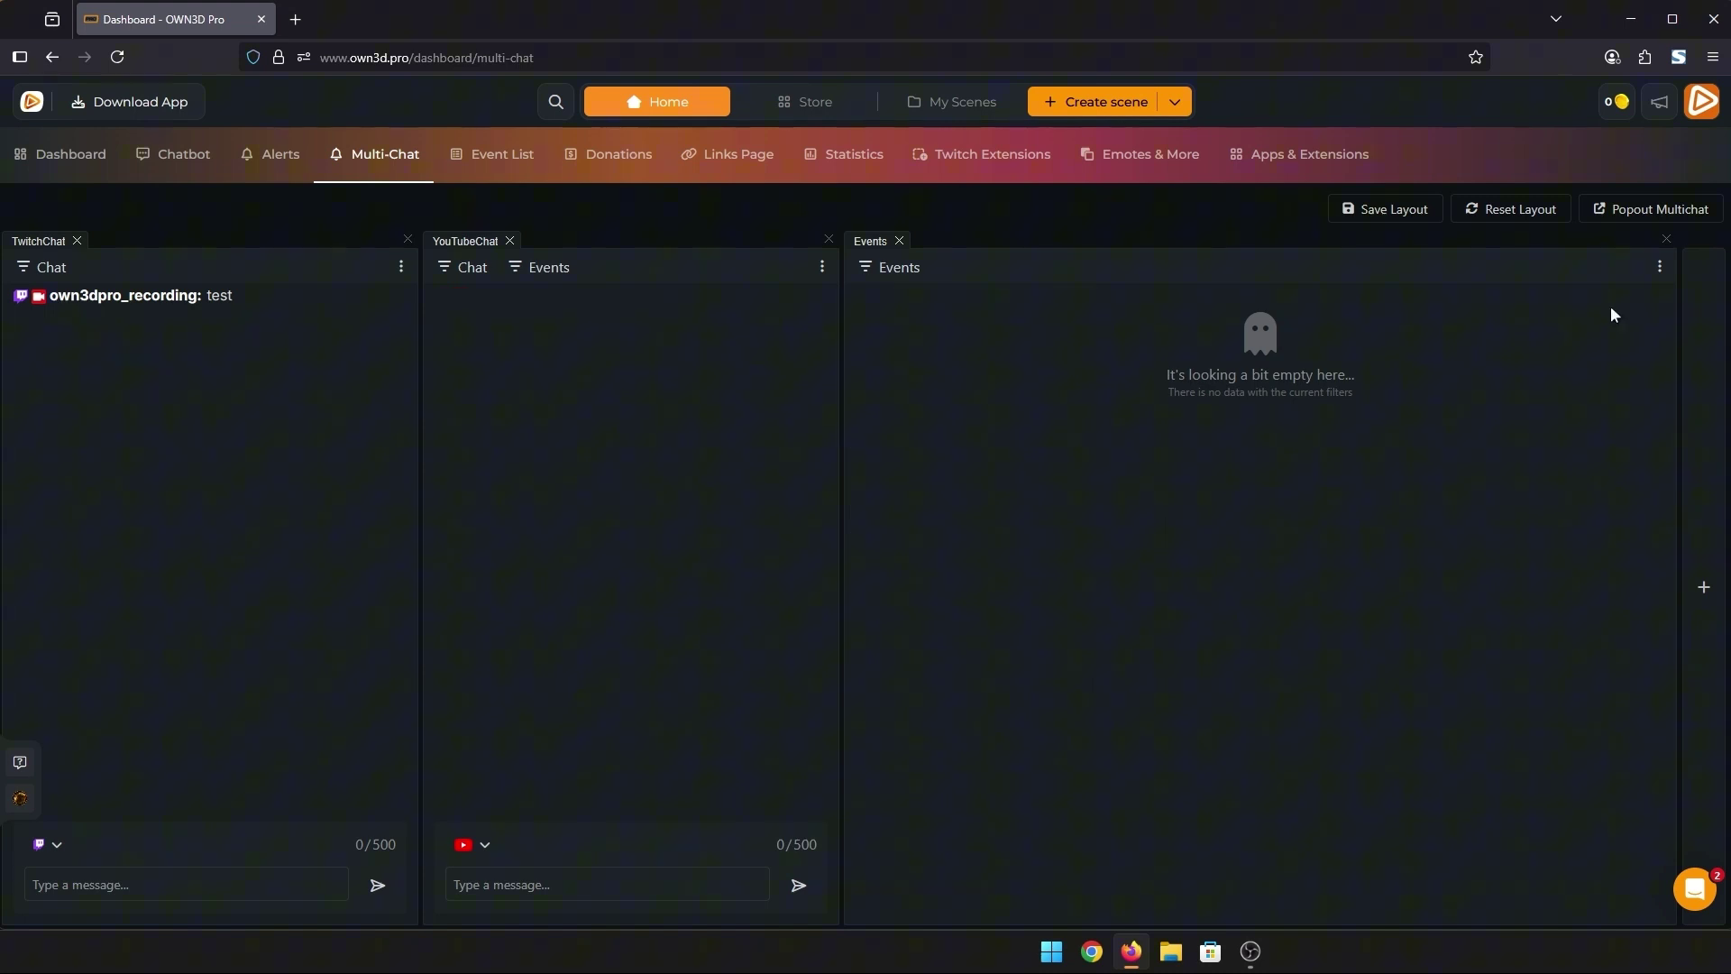
Set TwitchChat's Appearance font size to 18px and close the dialog.
{"action": "left_click", "coordinate": [398, 267]}
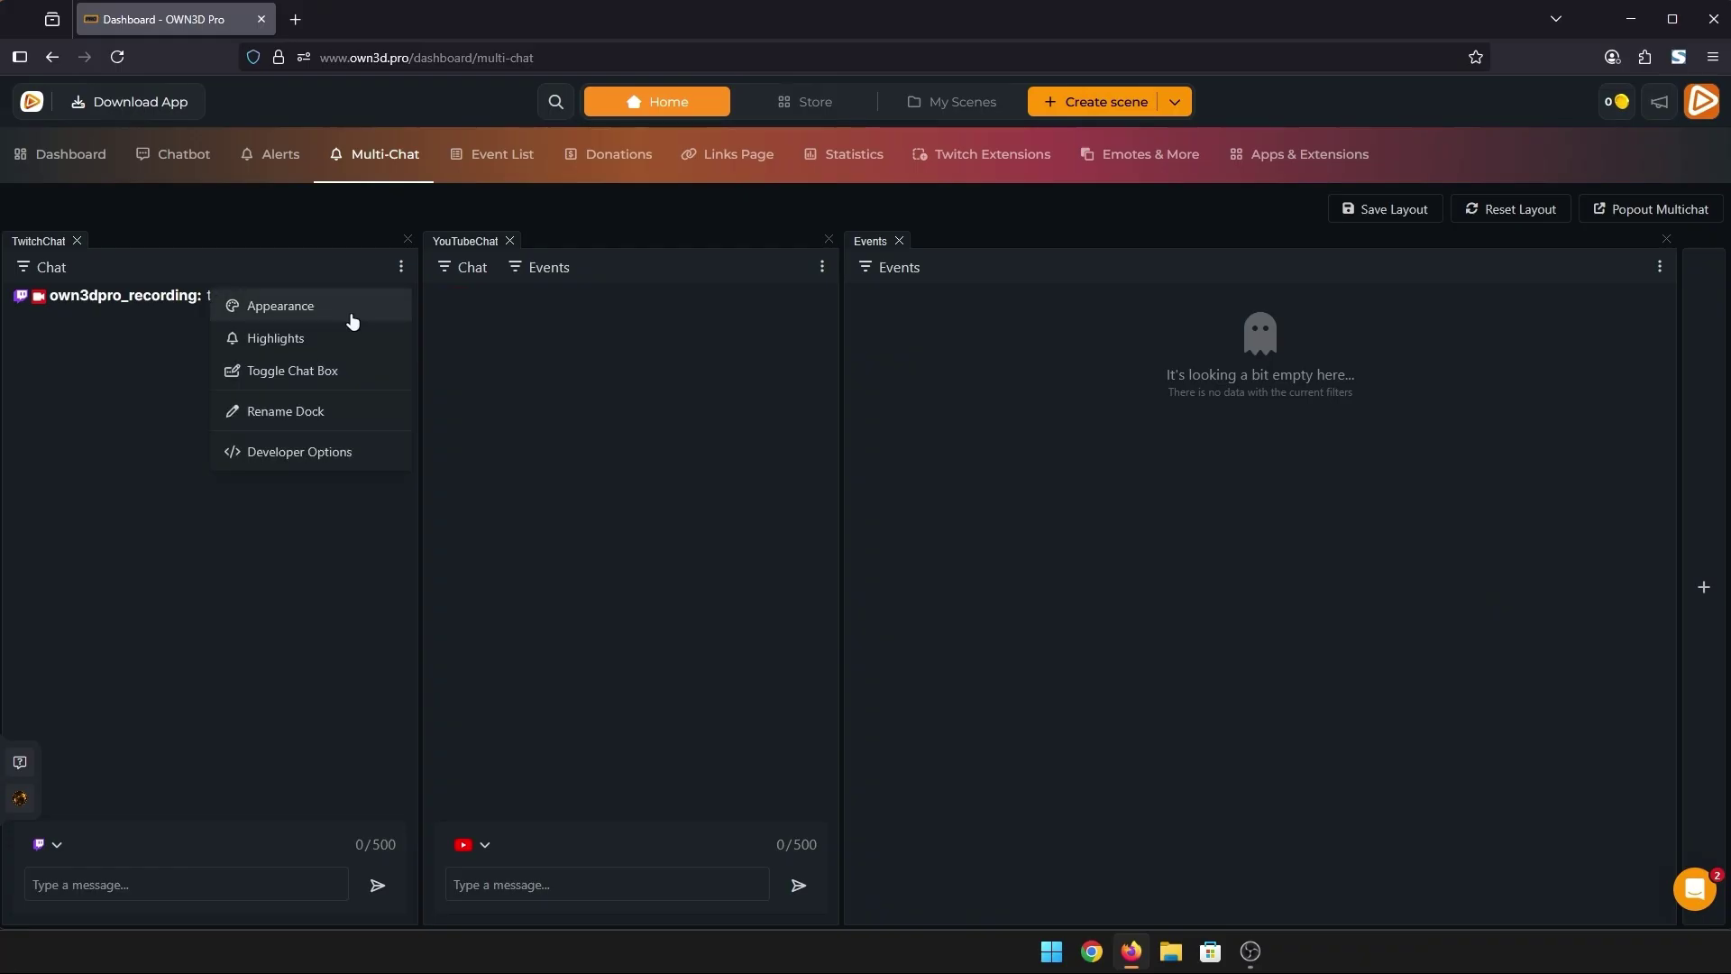
{"action": "left_click", "coordinate": [305, 306]}
{"action": "mouse_move", "coordinate": [1037, 661]}
{"action": "left_mouse_down"}
{"action": "mouse_move", "coordinate": [1059, 635]}
{"action": "mouse_move", "coordinate": [653, 665]}
{"action": "mouse_move", "coordinate": [1198, 677]}
{"action": "left_mouse_up"}
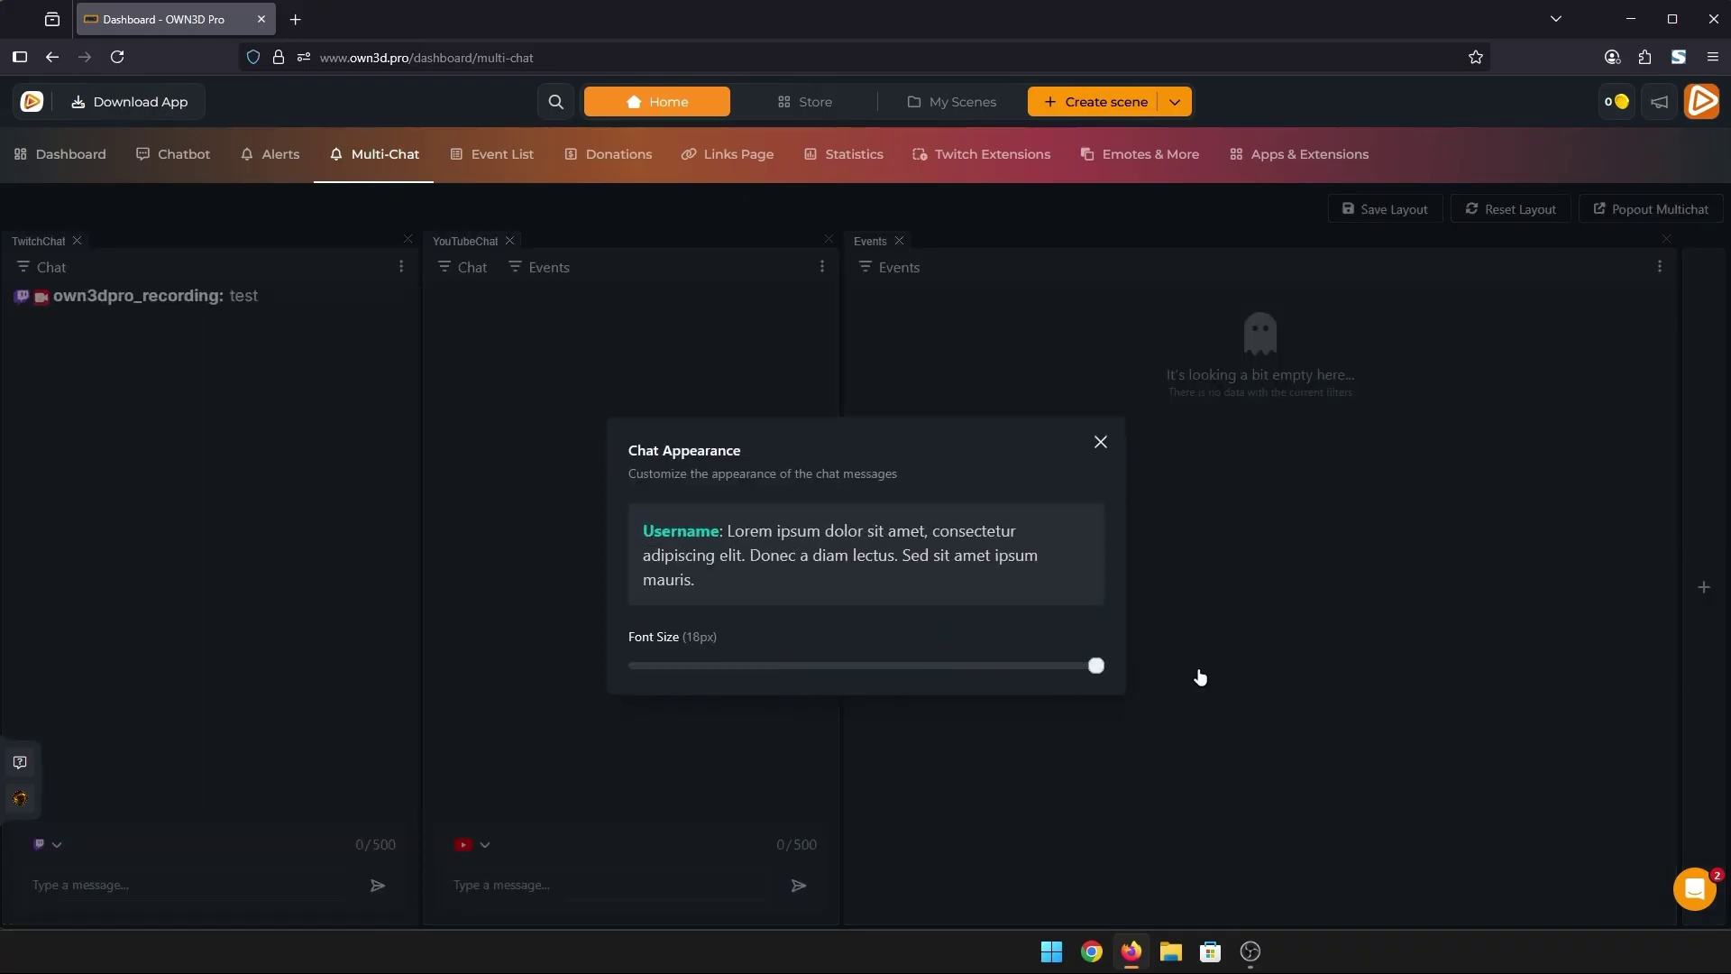
{"action": "left_click", "coordinate": [1098, 444]}
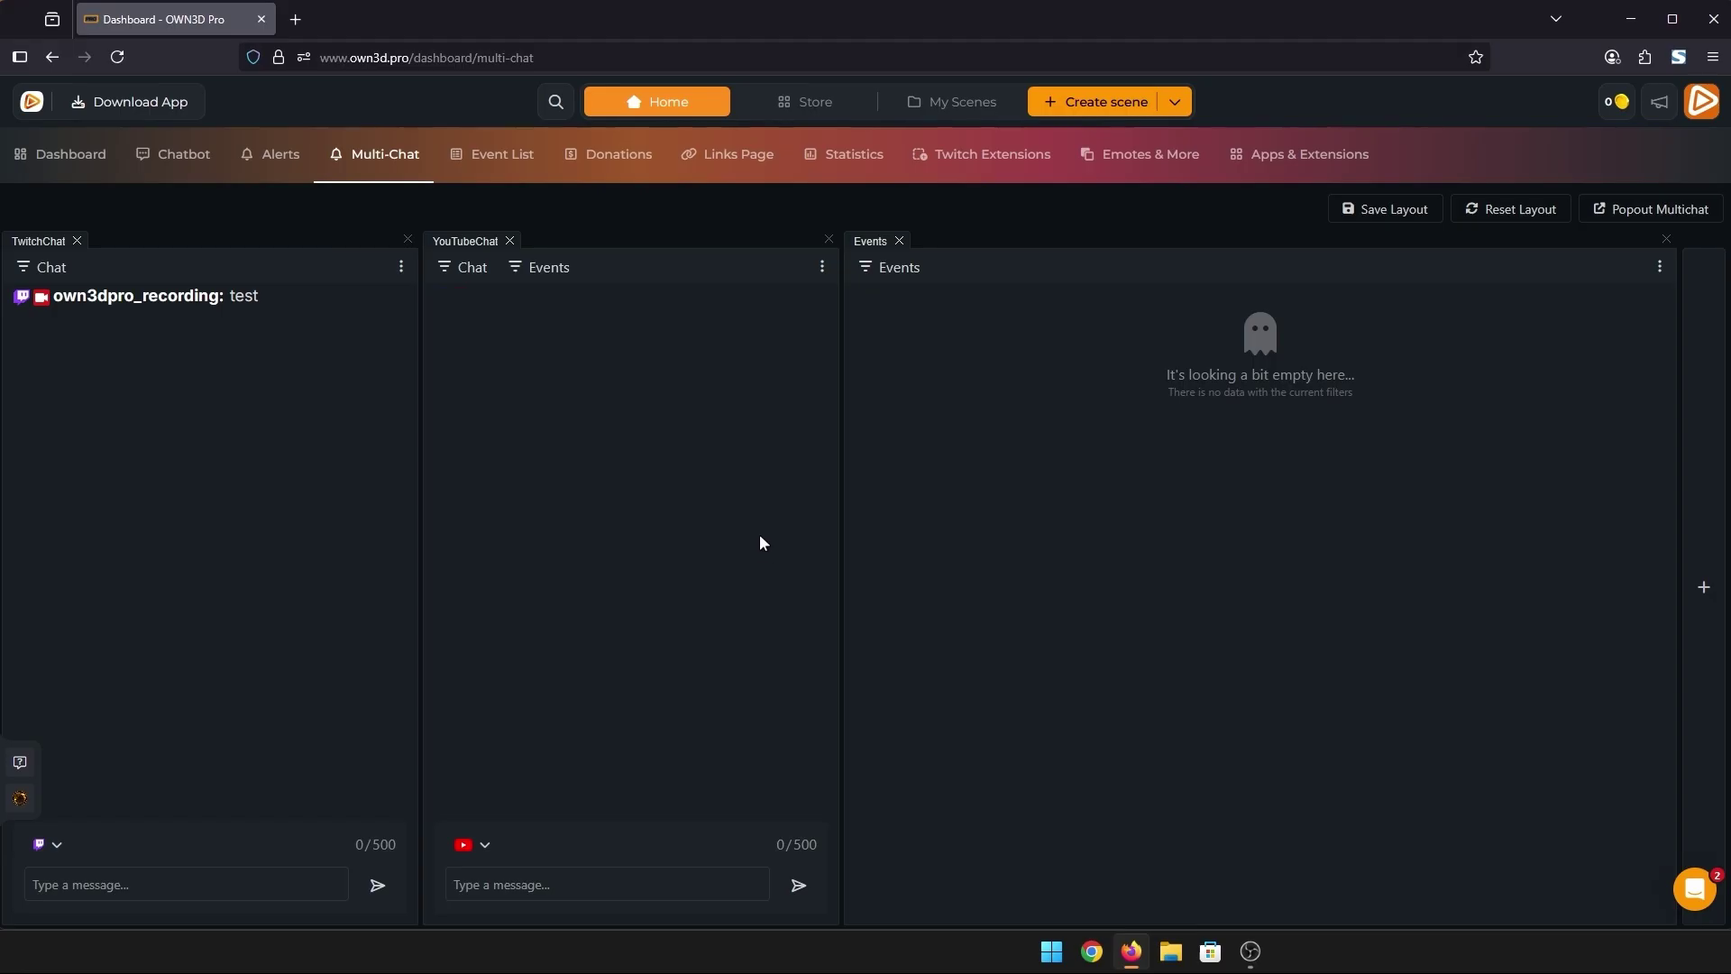
Save the layout and open the multichat in a moved, resized popout window.
{"action": "left_click", "coordinate": [1397, 216]}
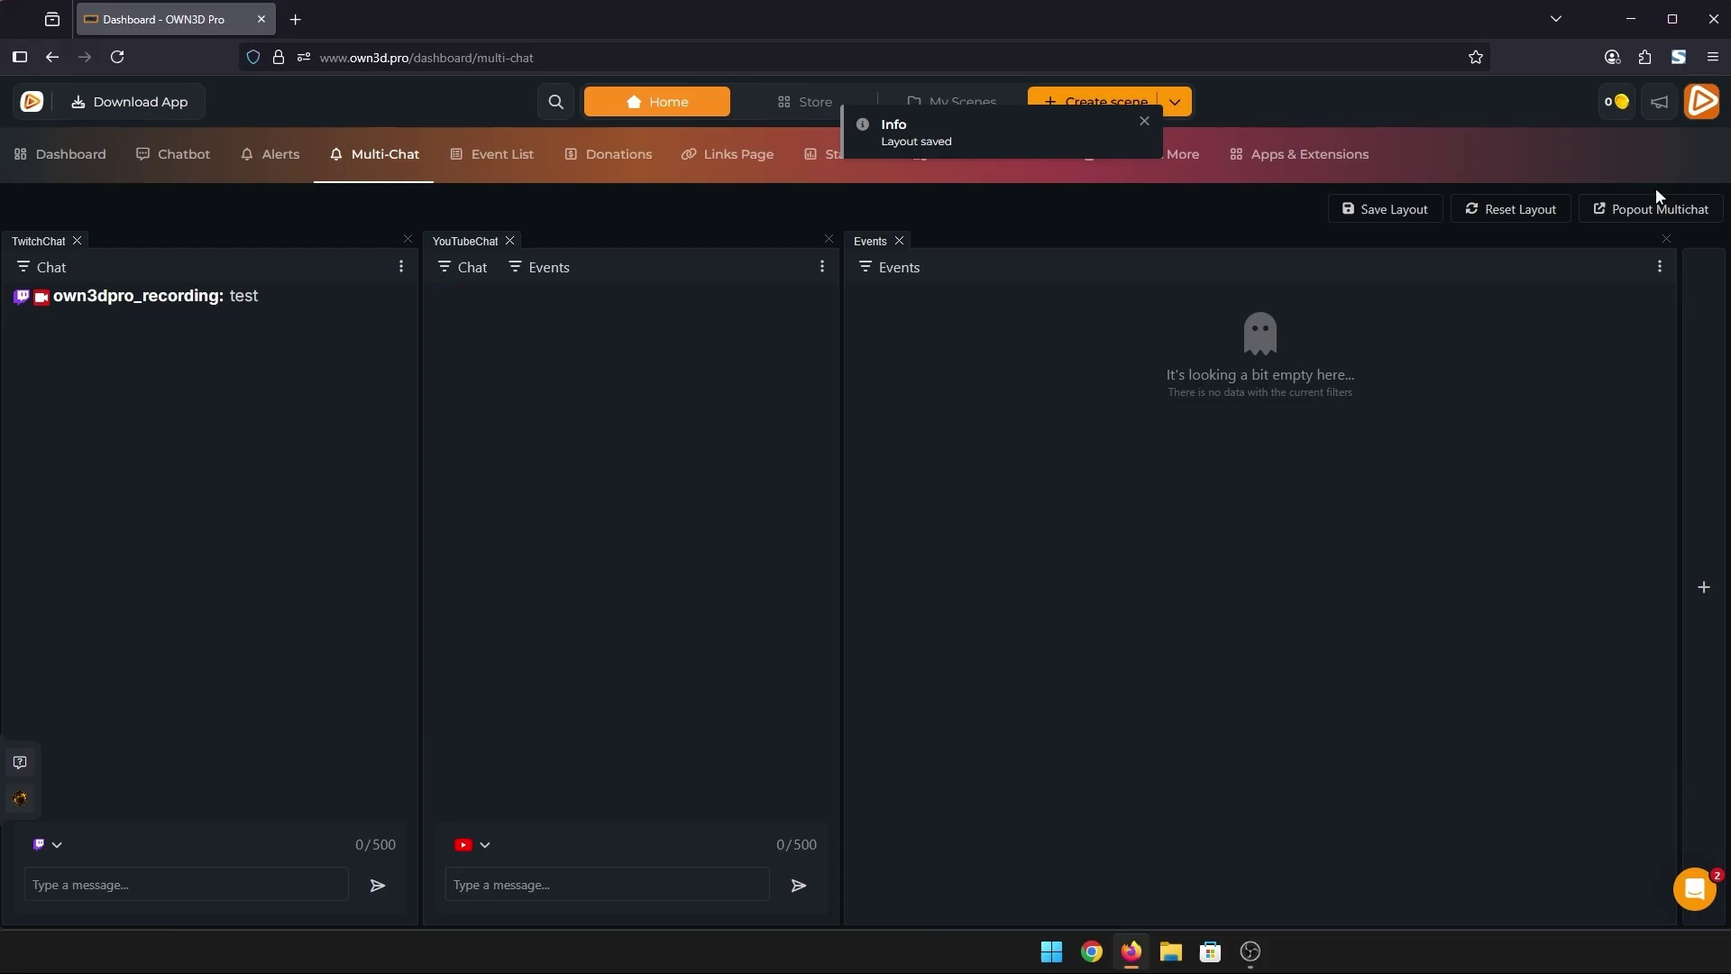
{"action": "left_click", "coordinate": [1651, 214]}
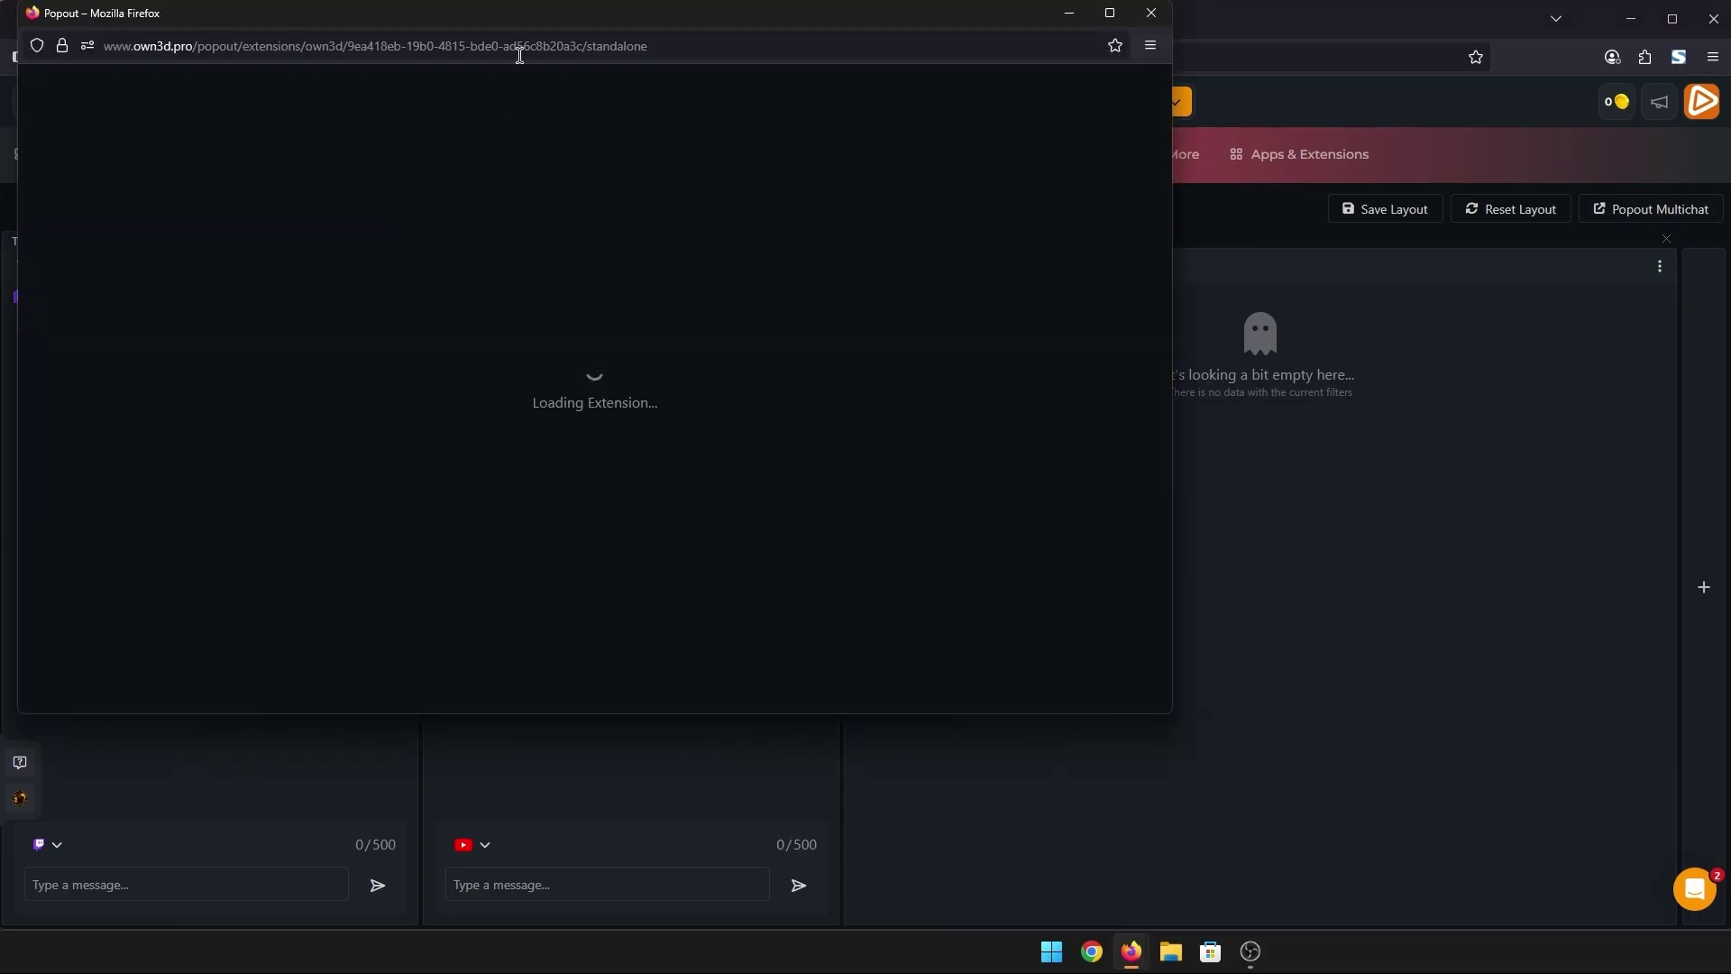
{"action": "left_click_drag", "start_coordinate": [557, 11], "coordinate": [635, 68]}
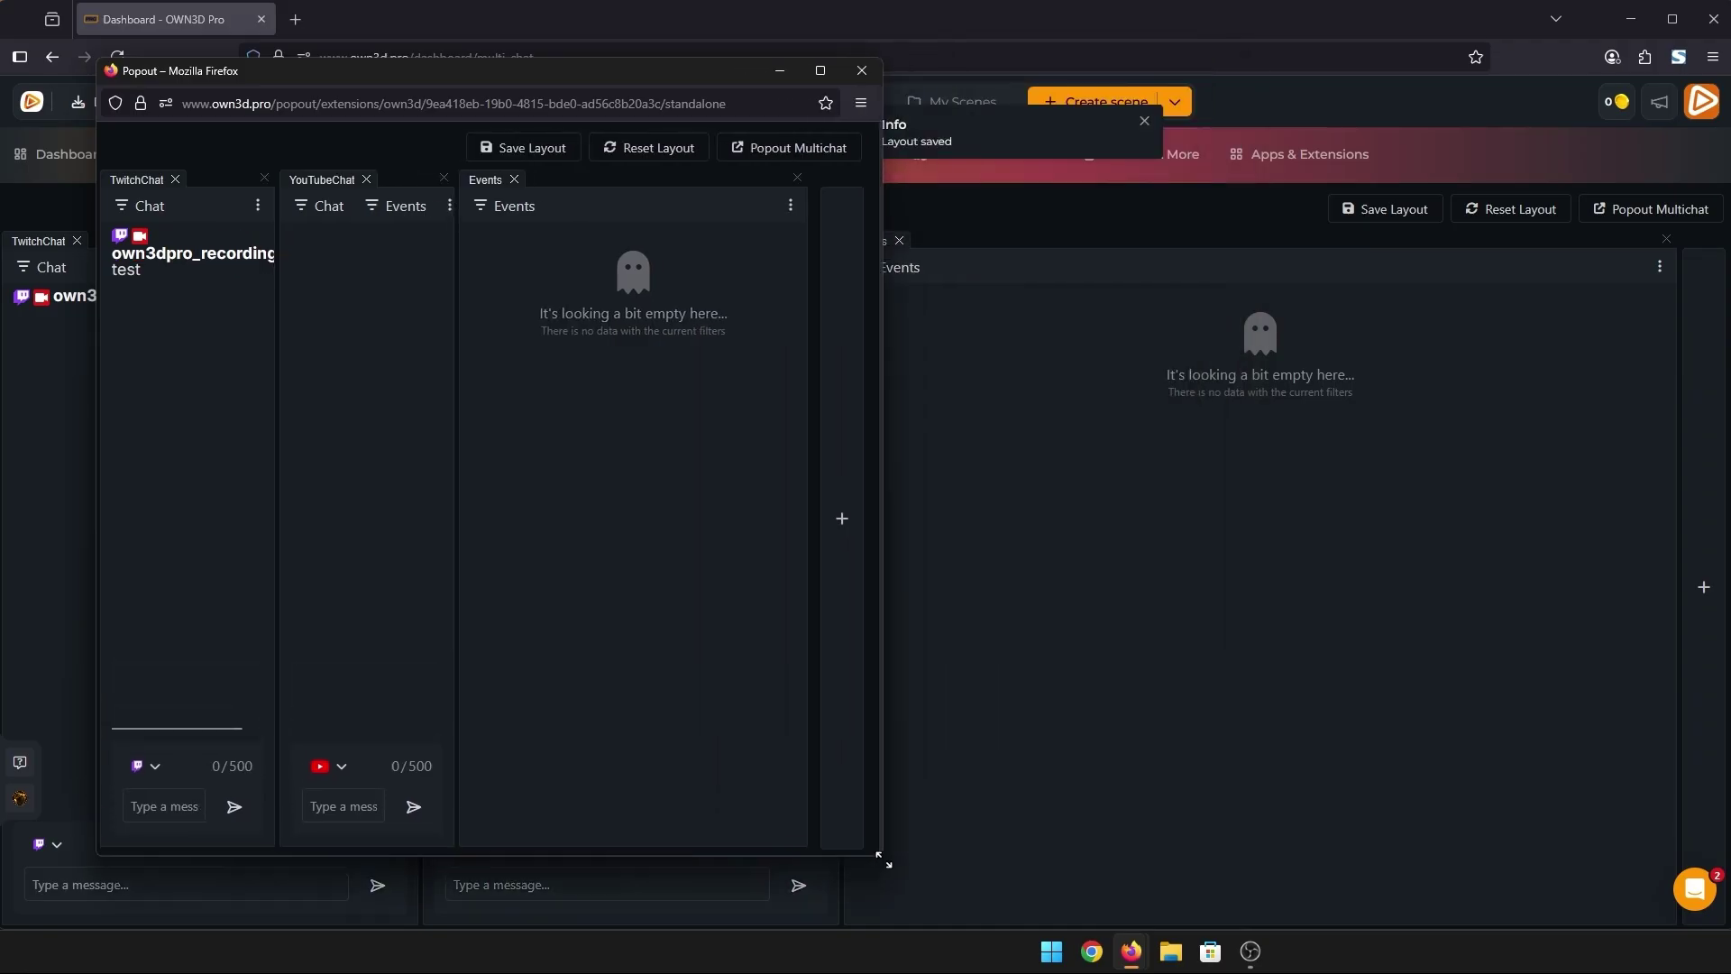
{"action": "left_click_drag", "start_coordinate": [1248, 777], "coordinate": [995, 840]}
Stack YouTubeChat beneath TwitchChat in the popout and select its URL.
{"action": "left_click_drag", "start_coordinate": [345, 179], "coordinate": [276, 662]}
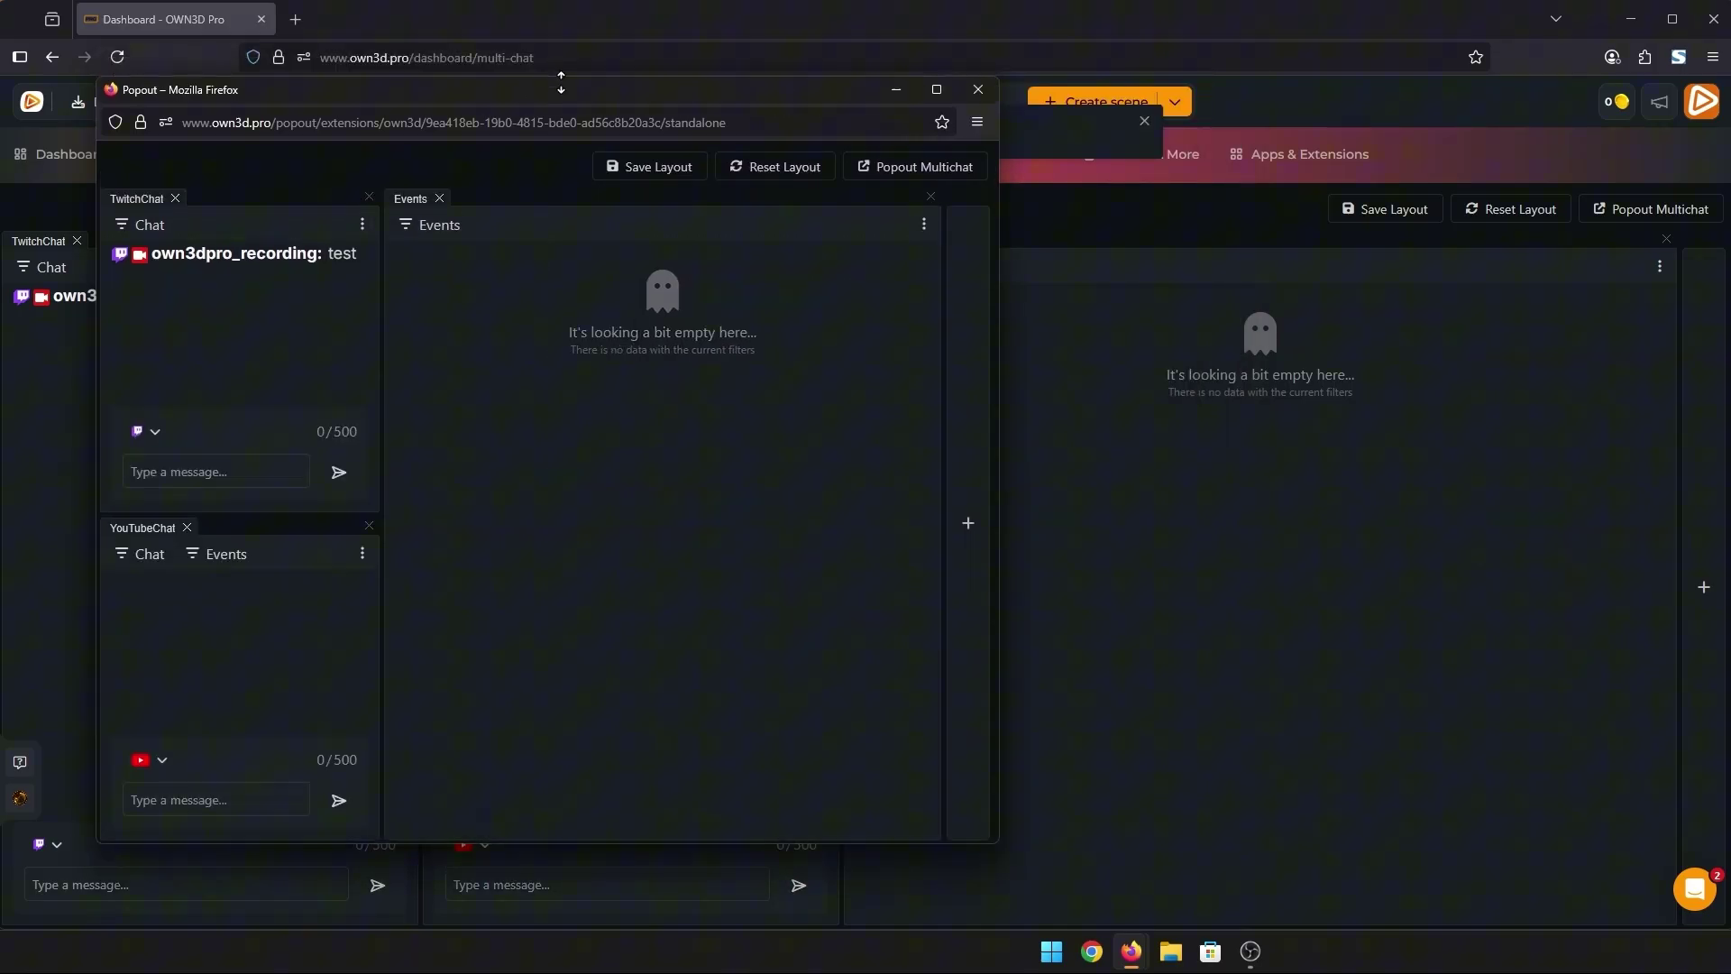
{"action": "left_click_drag", "start_coordinate": [659, 70], "coordinate": [882, 126]}
{"action": "left_click_drag", "start_coordinate": [994, 158], "coordinate": [314, 165]}
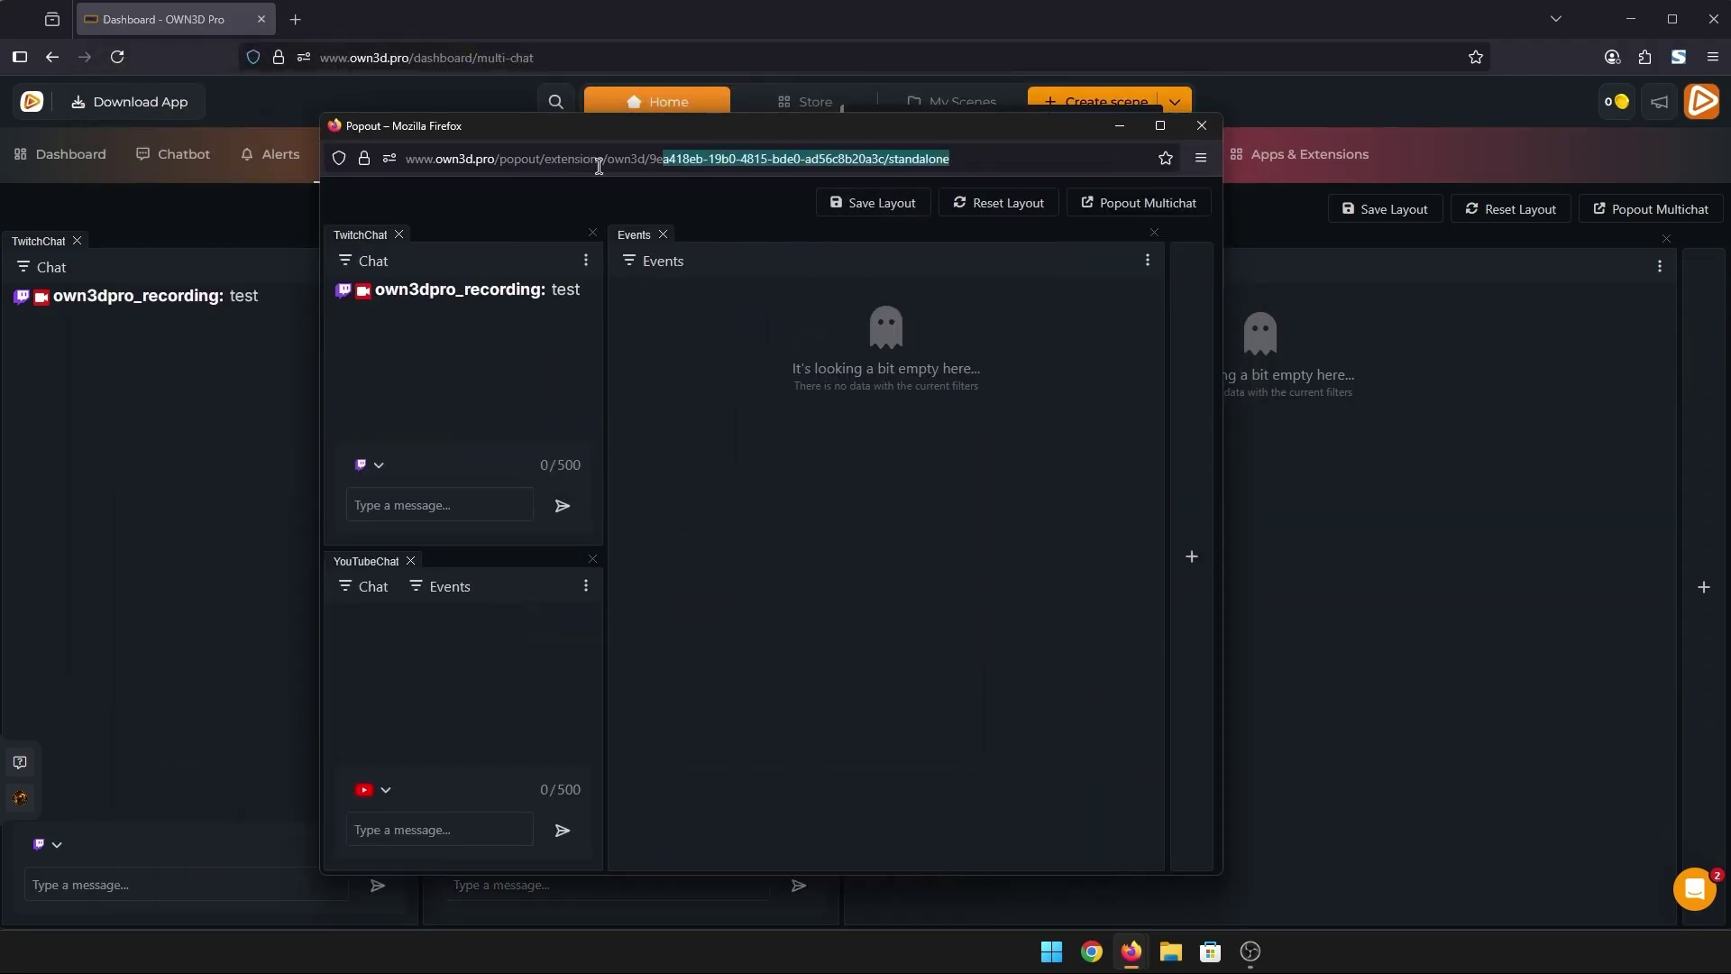
Add an OBS custom browser dock 'Multichat' with the popout URL, docked on the right edge.
{"action": "left_click", "coordinate": [1250, 951]}
{"action": "left_click", "coordinate": [447, 752]}
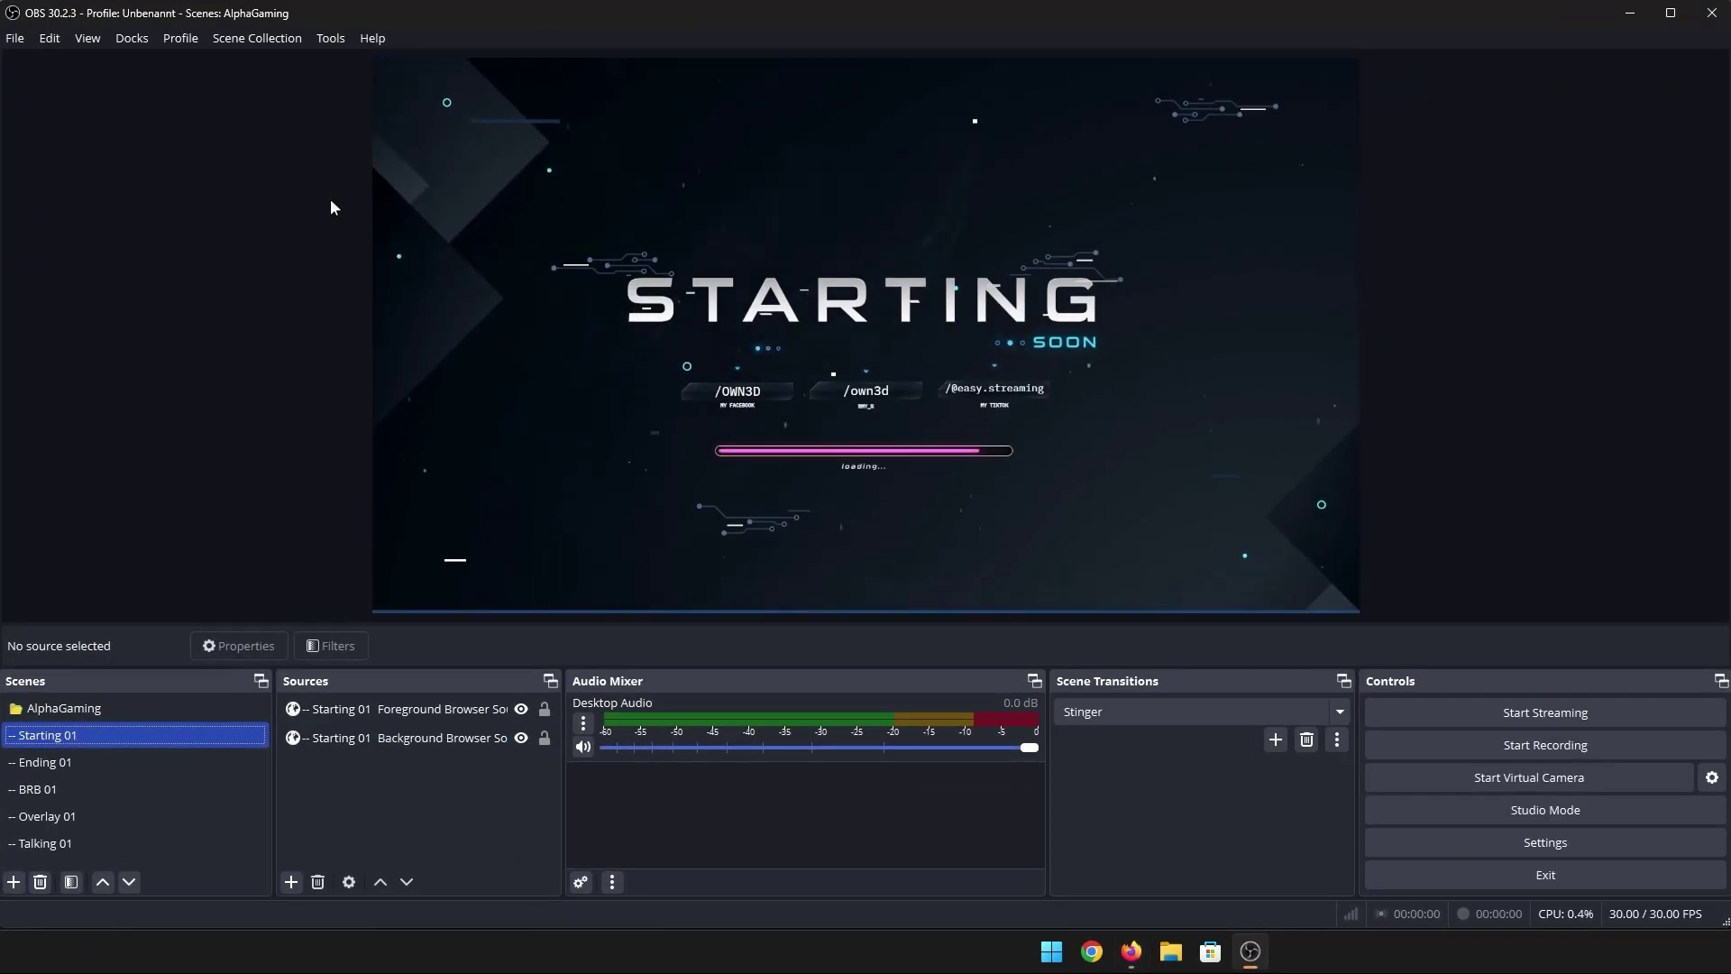
{"action": "left_click", "coordinate": [133, 42]}
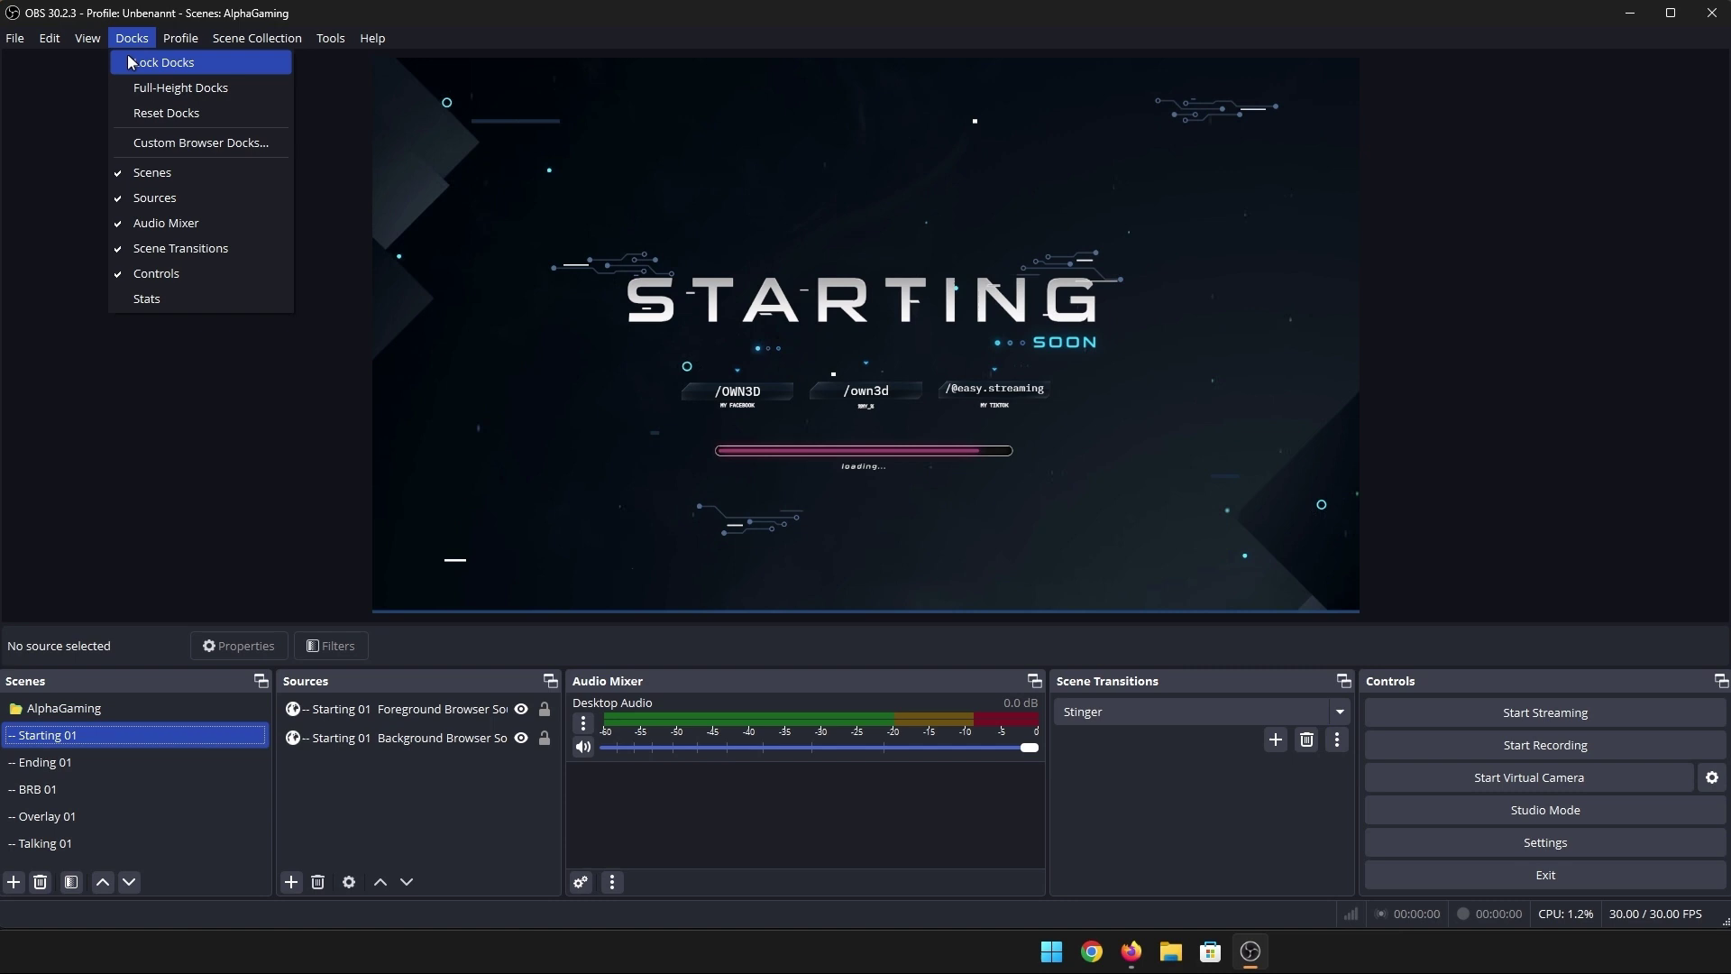
{"action": "left_click", "coordinate": [174, 142]}
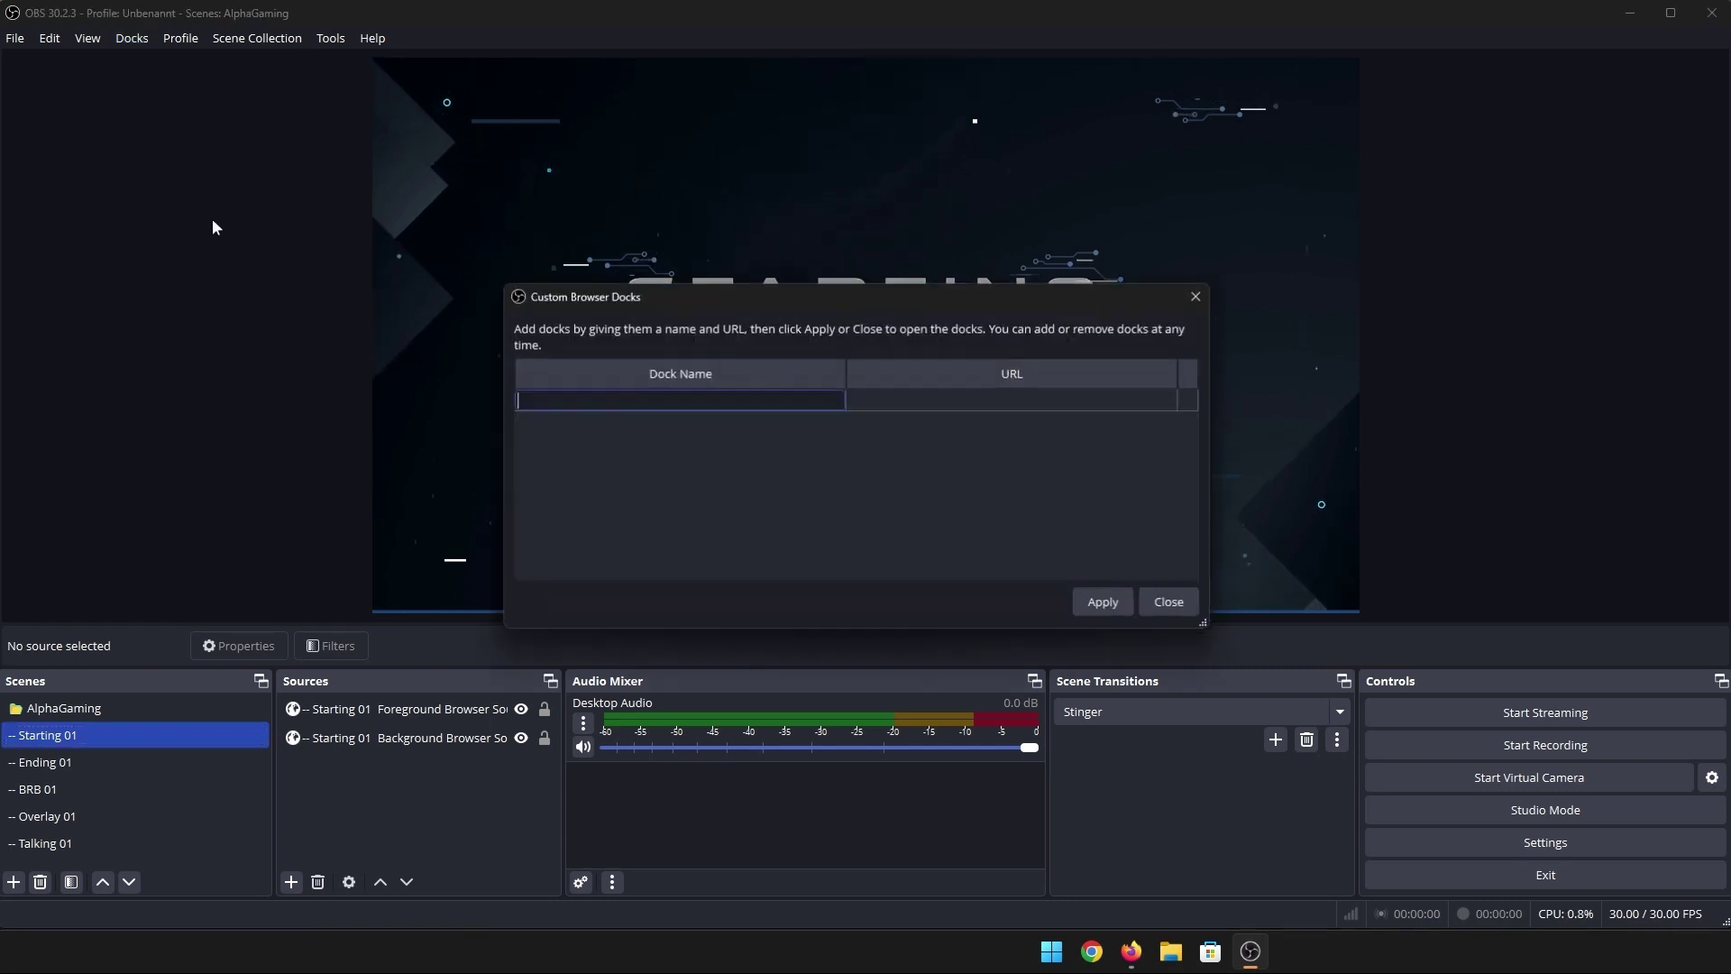
{"action": "left_click", "coordinate": [671, 406]}
{"action": "type", "text": "Multichat"}
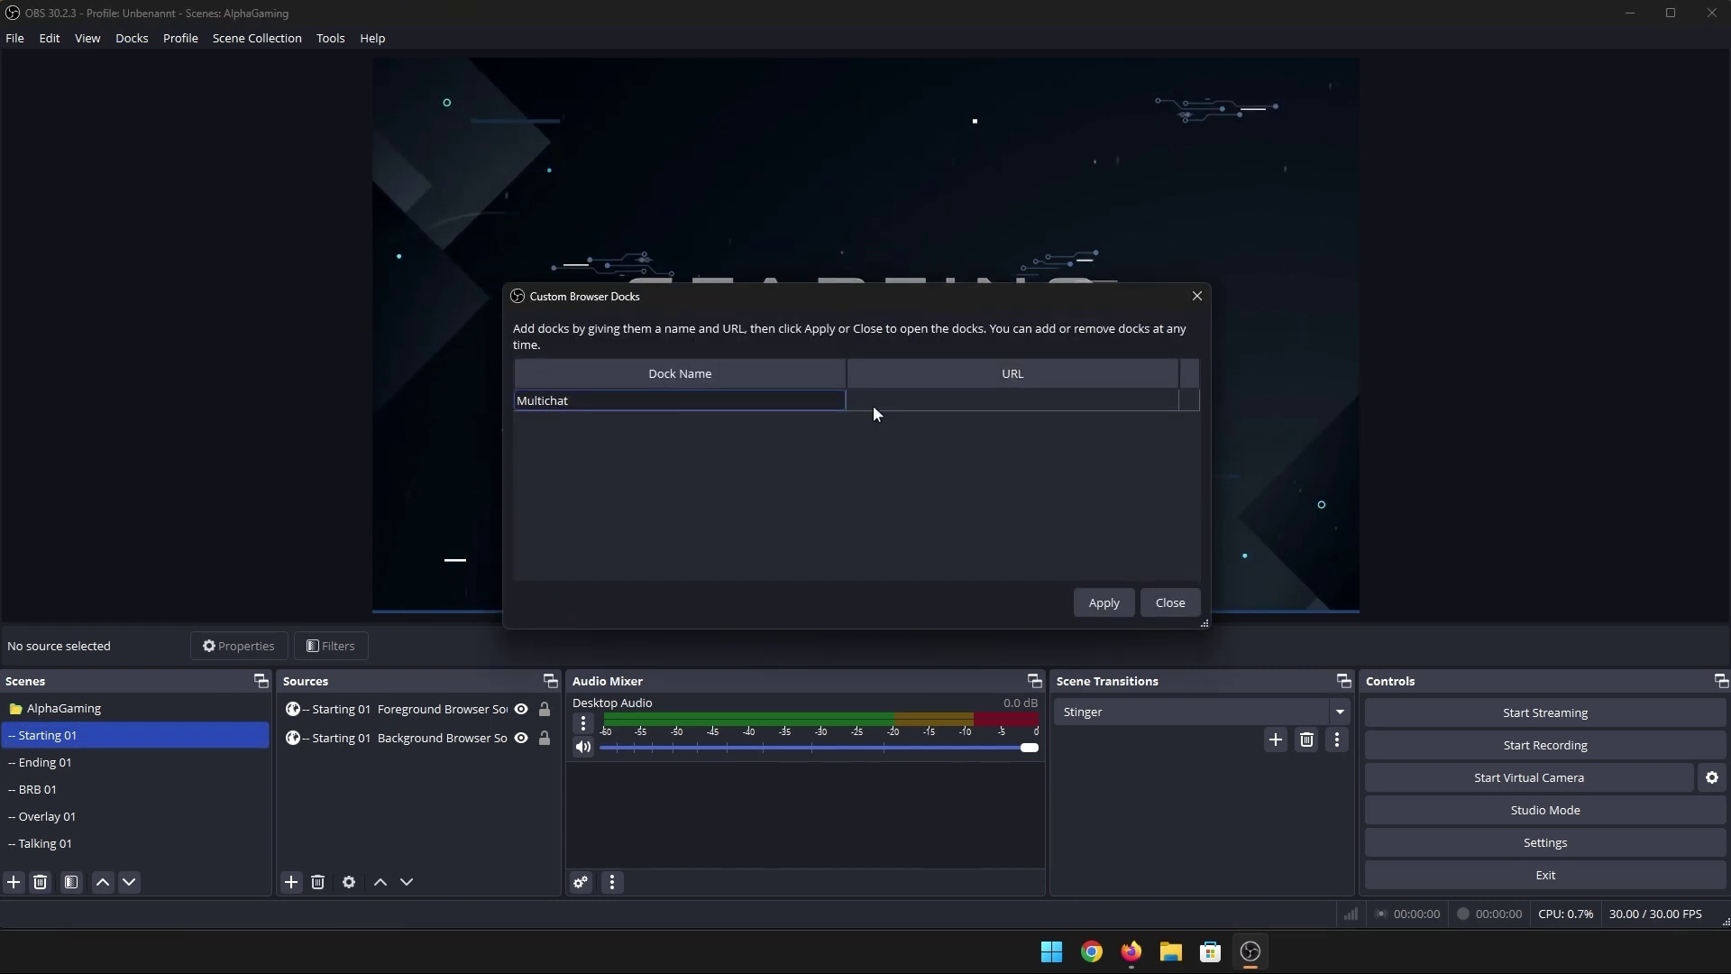
{"action": "left_click", "coordinate": [902, 401]}
{"action": "key", "text": "ctrl+v"}
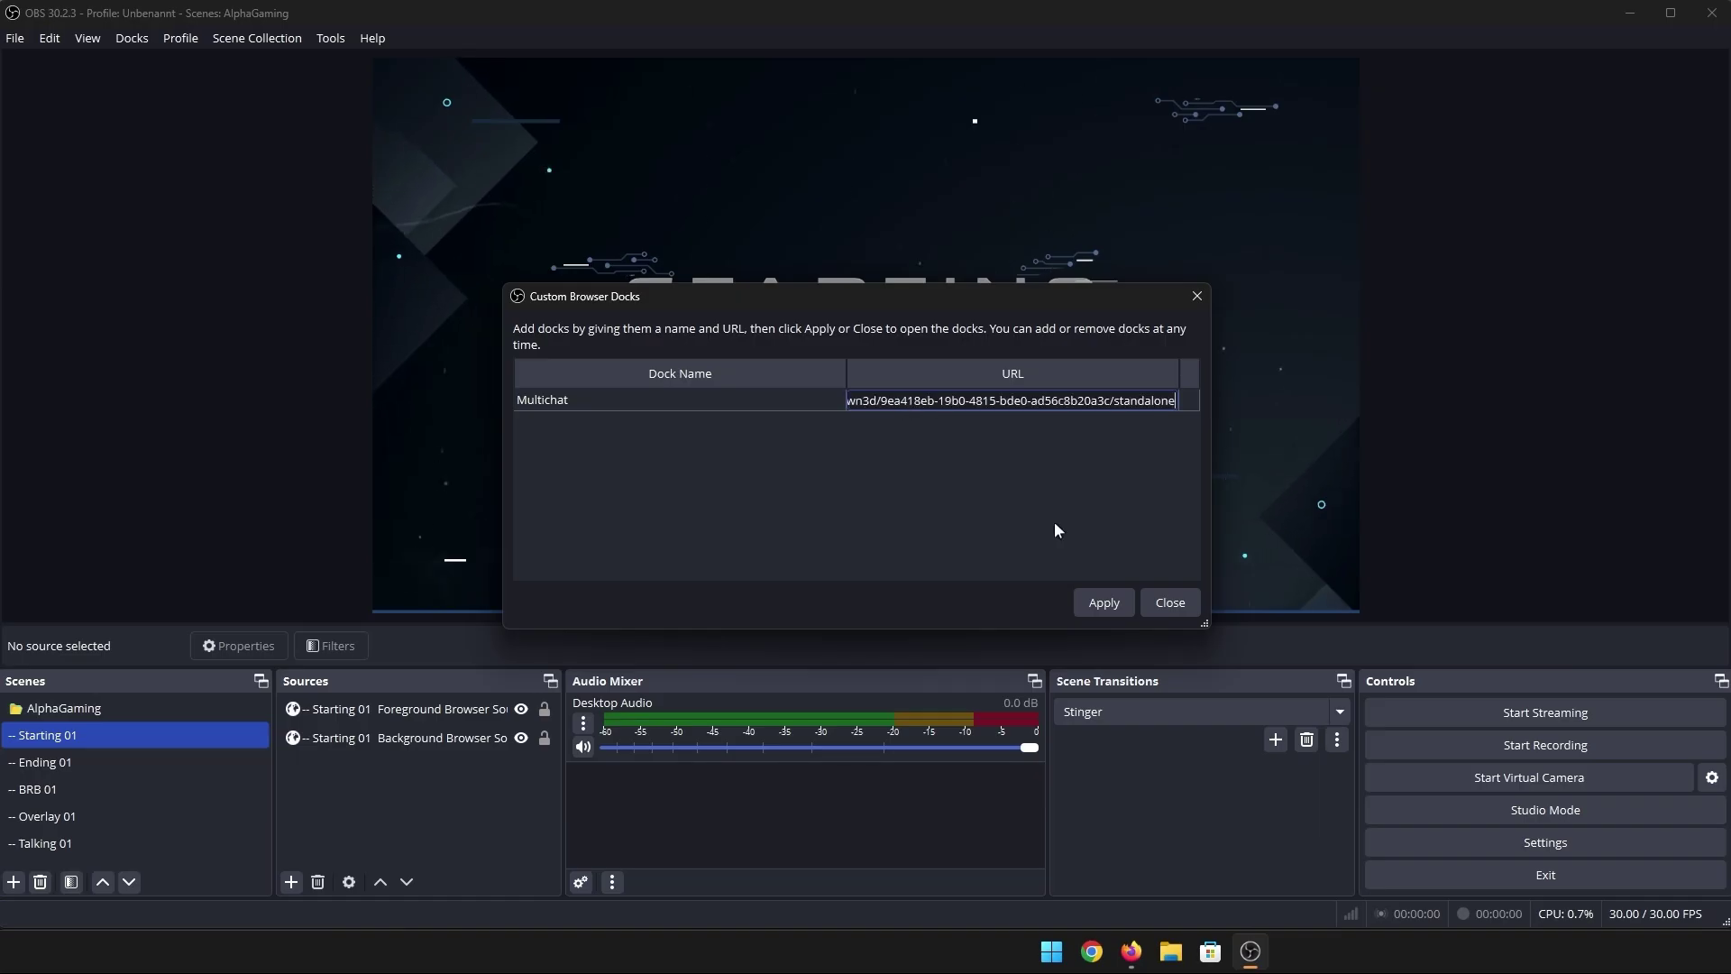
{"action": "left_click", "coordinate": [1104, 601]}
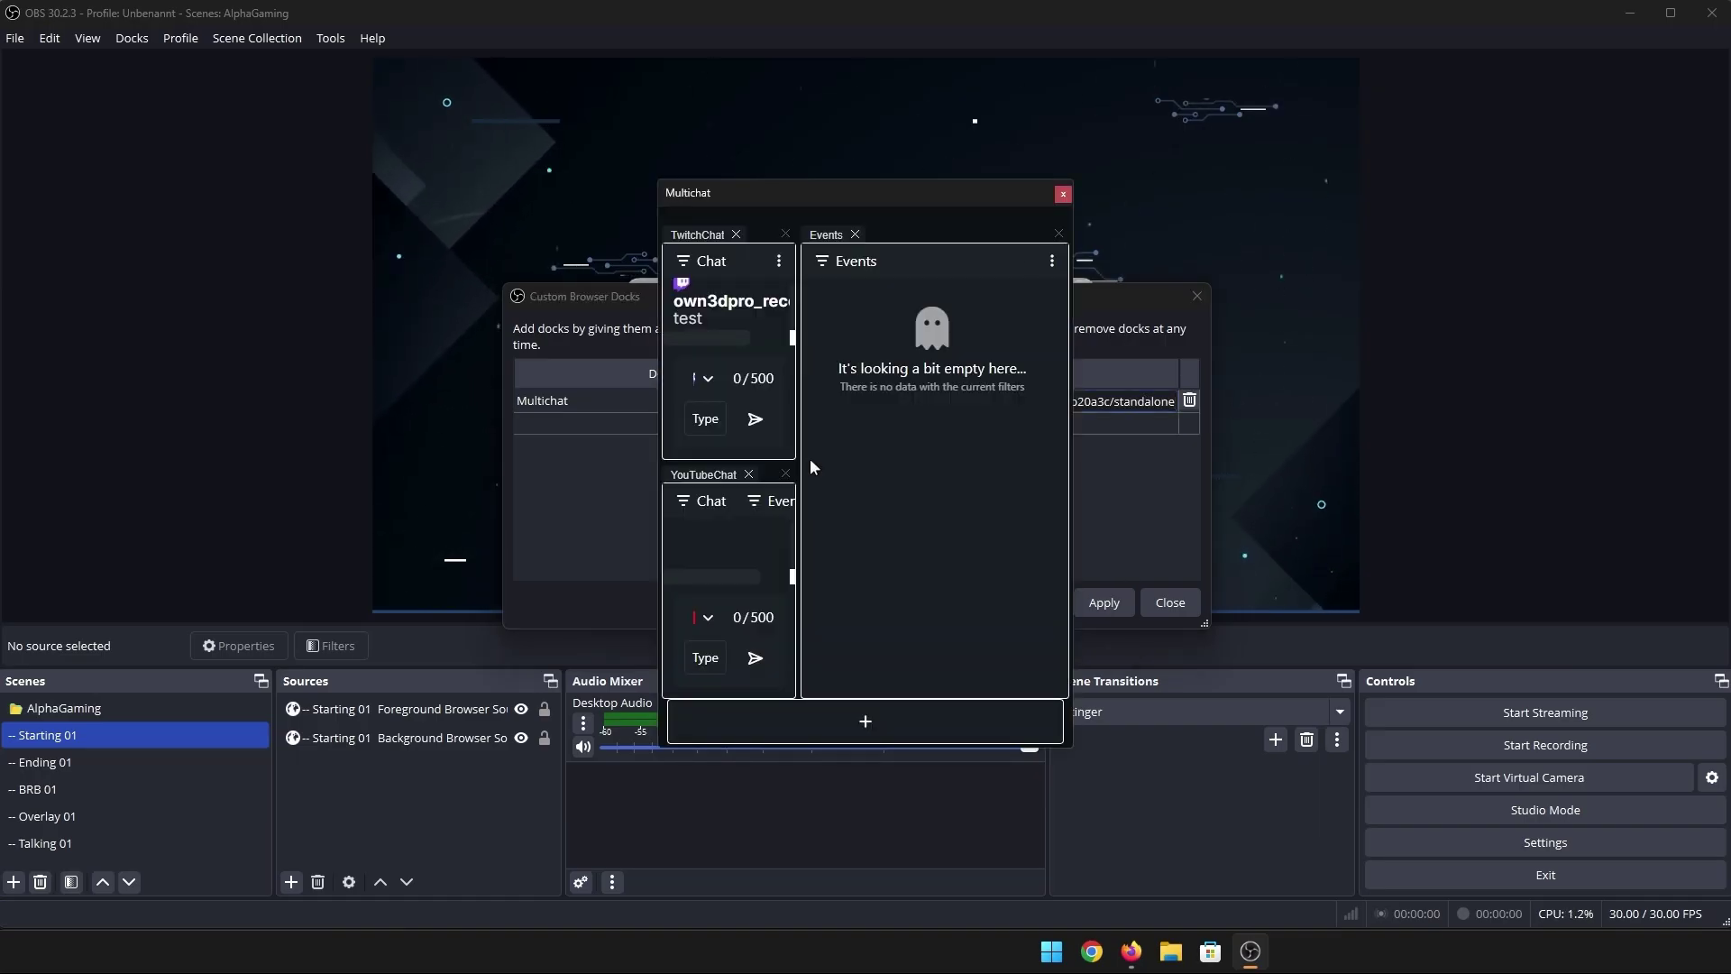
{"action": "left_click_drag", "start_coordinate": [914, 208], "coordinate": [1484, 217]}
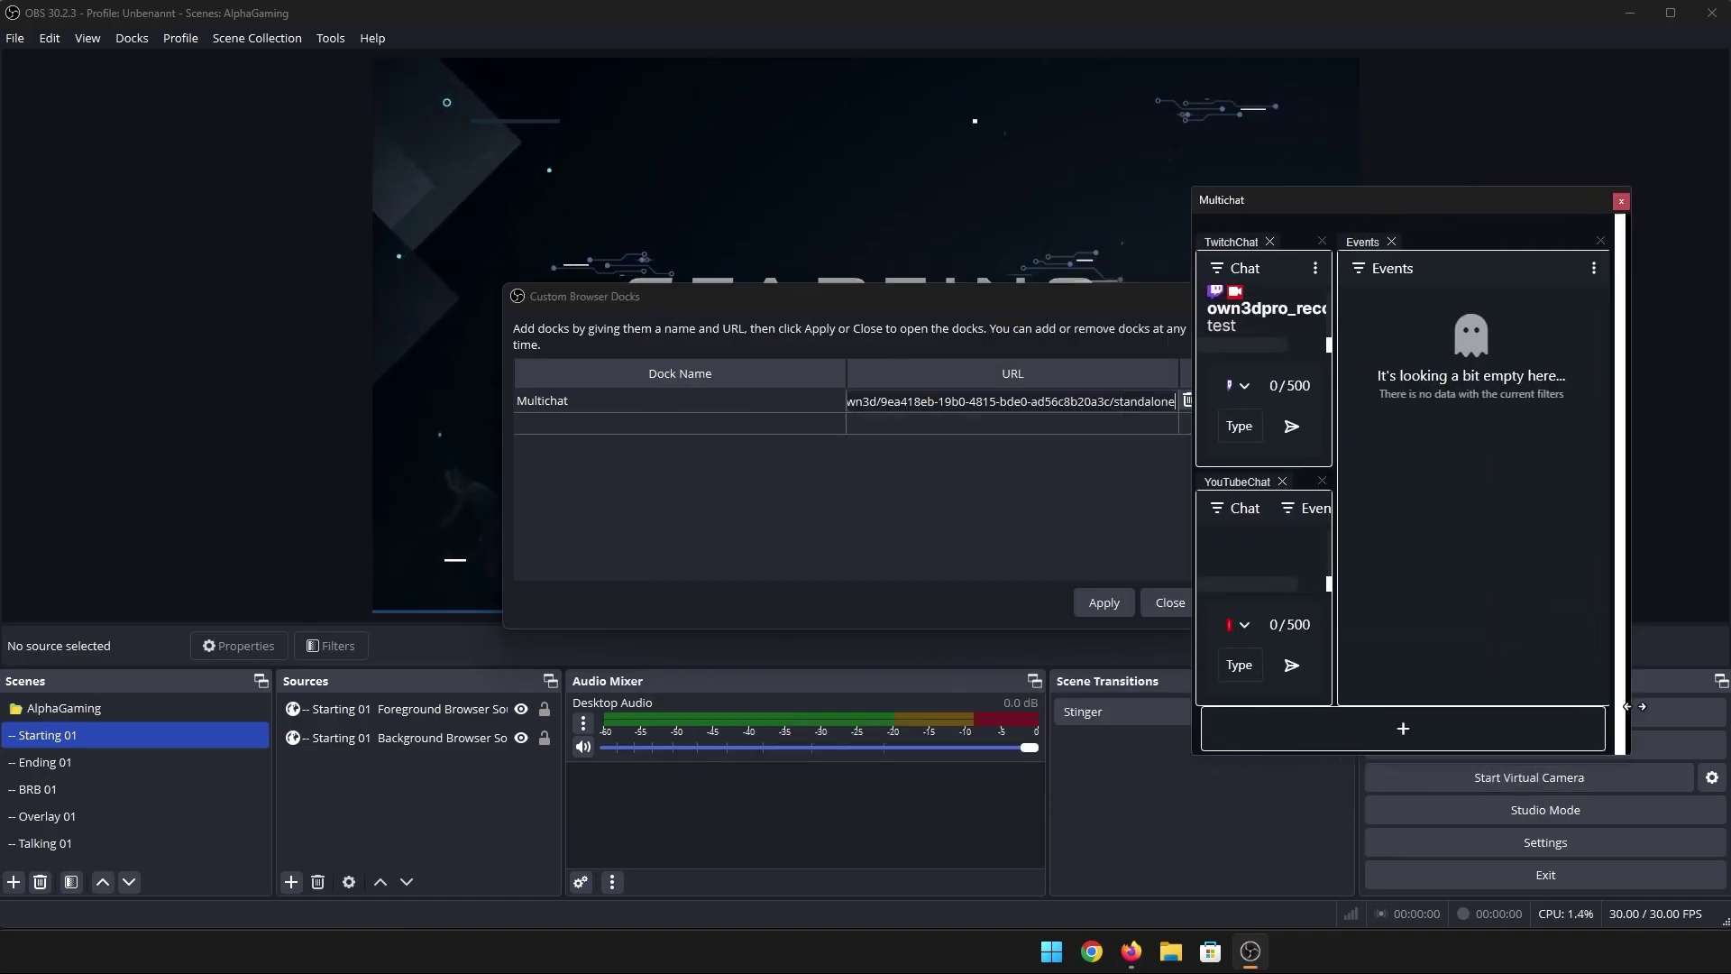
{"action": "left_click_drag", "start_coordinate": [1448, 204], "coordinate": [1656, 212]}
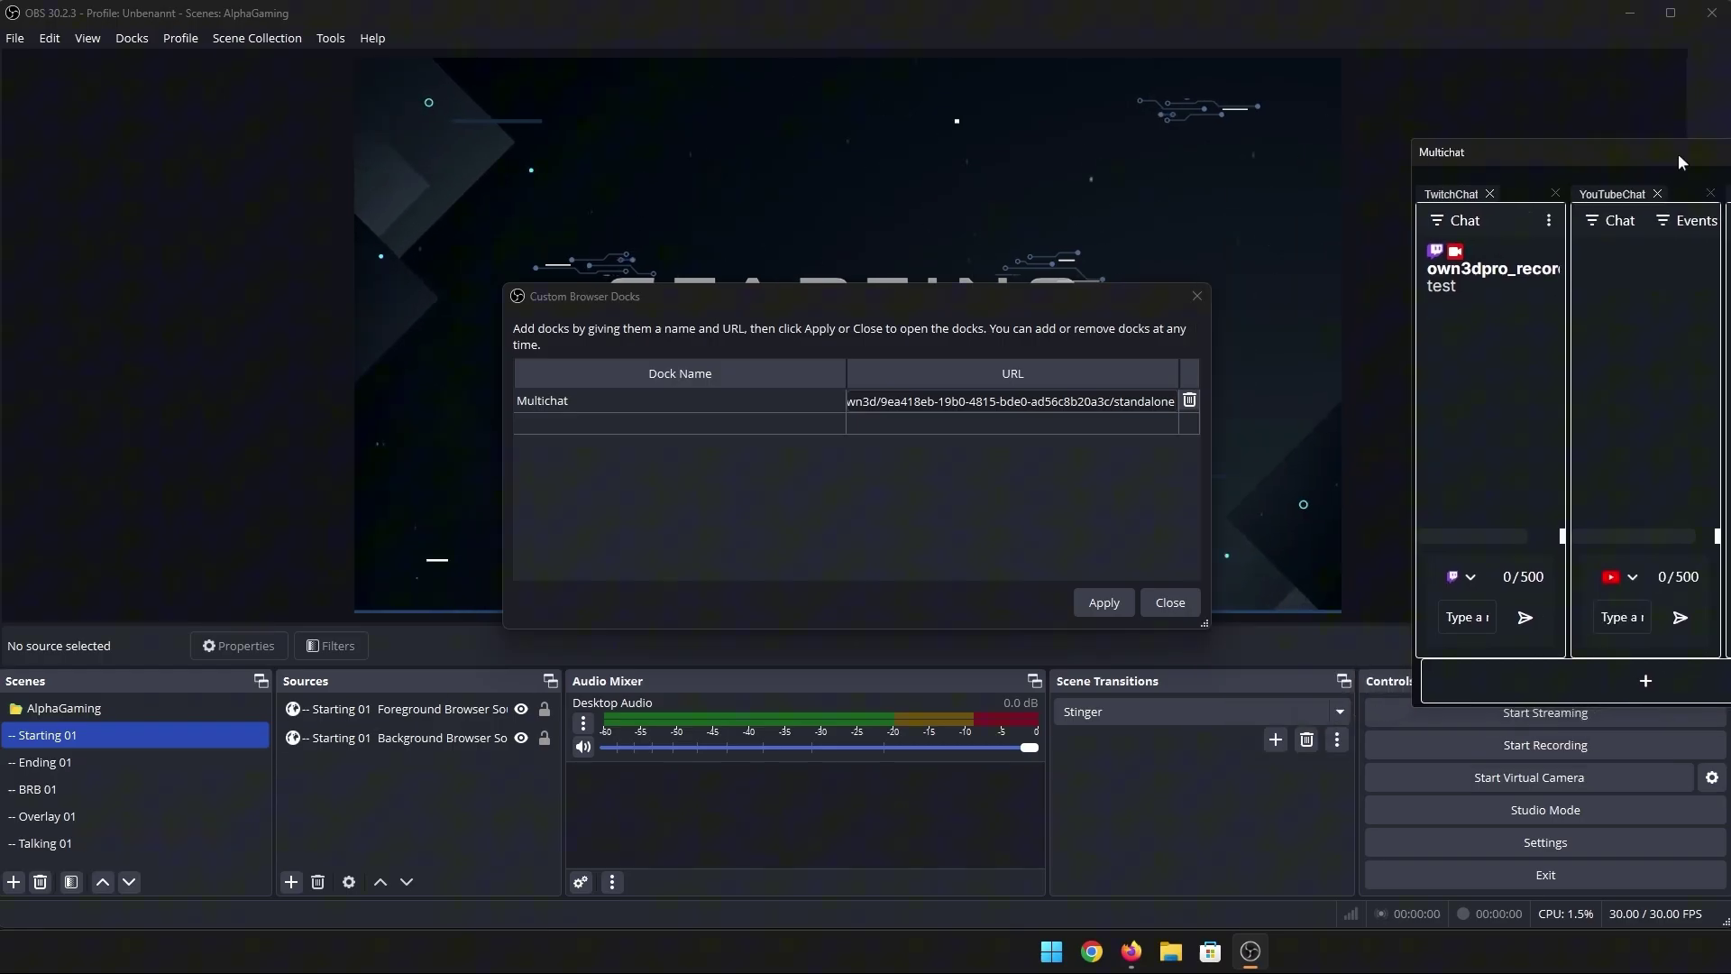